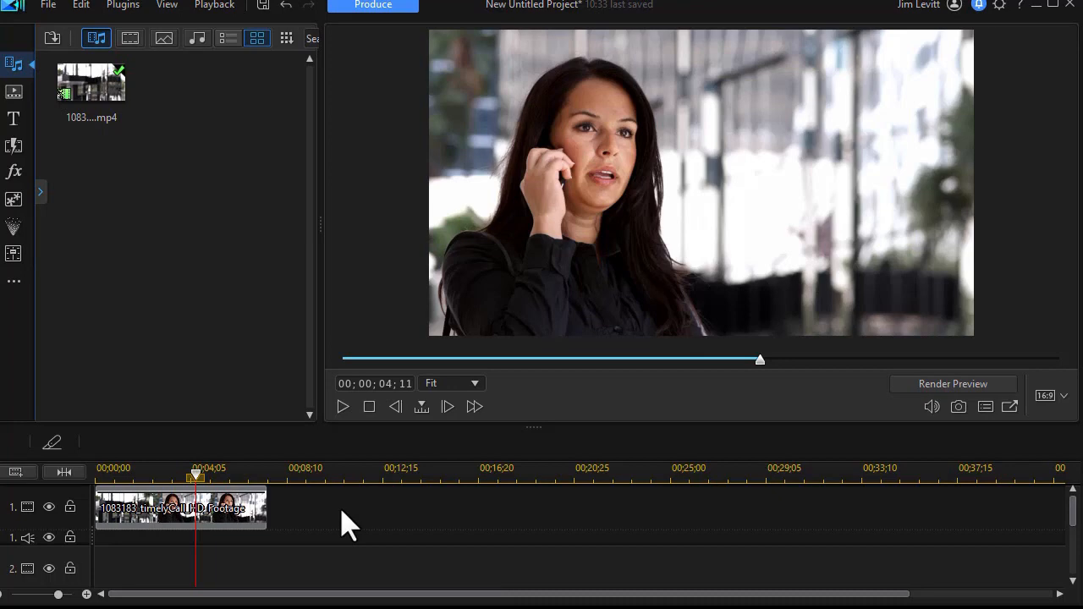
# Step: Add one effect track above track 2, with 0 new video tracks and 0 new audio tracks
pyautogui.moveTo(531, 428); pyautogui.dragTo(505, 306)
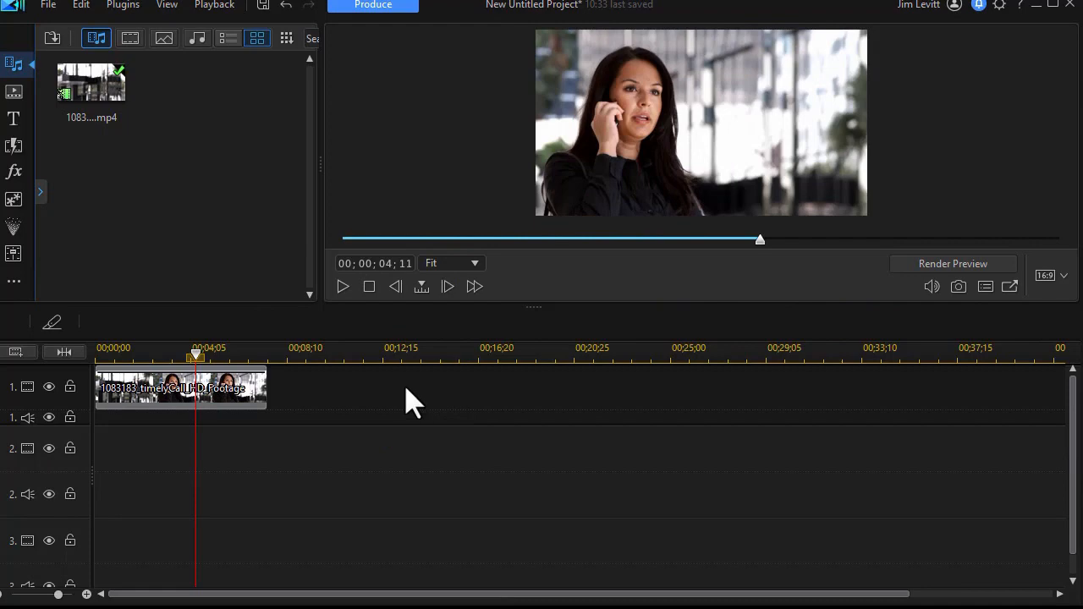
pyautogui.rightClick(405, 387)
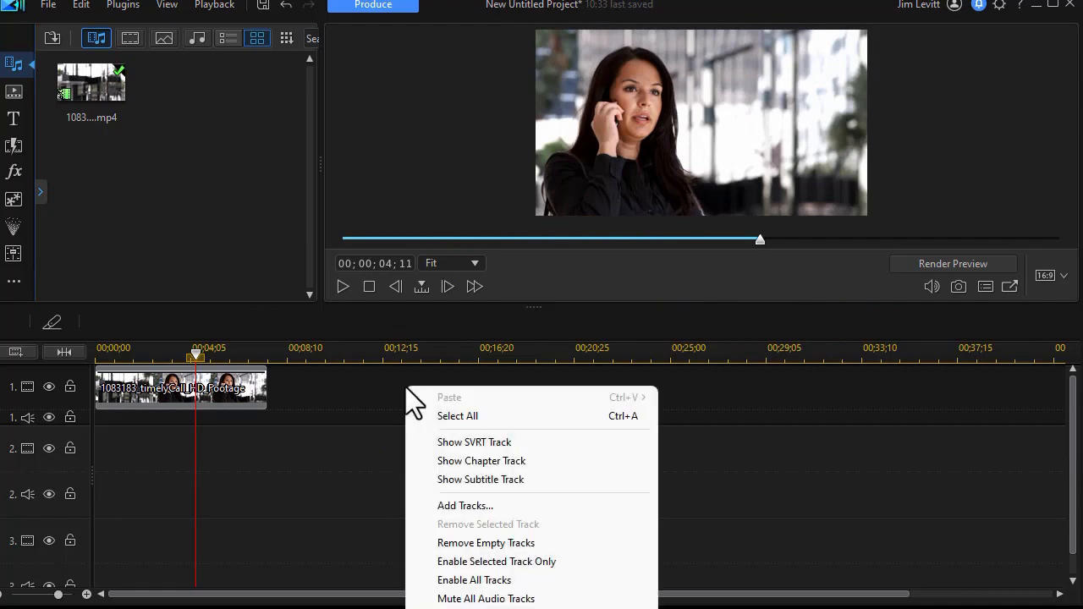
pyautogui.click(465, 506)
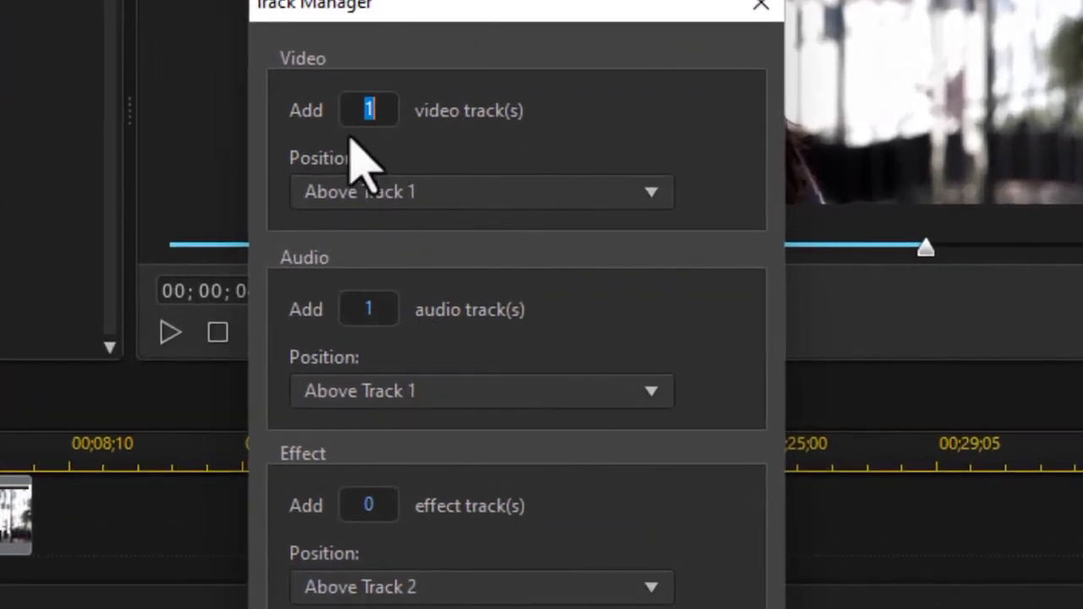
pyautogui.write('0')
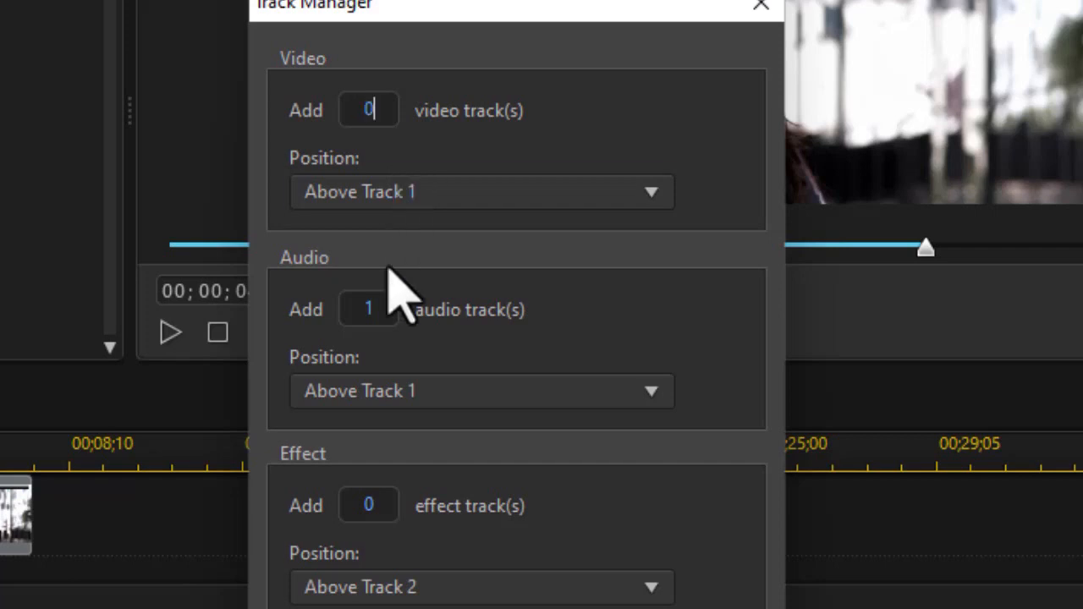
pyautogui.moveTo(376, 313); pyautogui.dragTo(335, 313)
pyautogui.write('0')
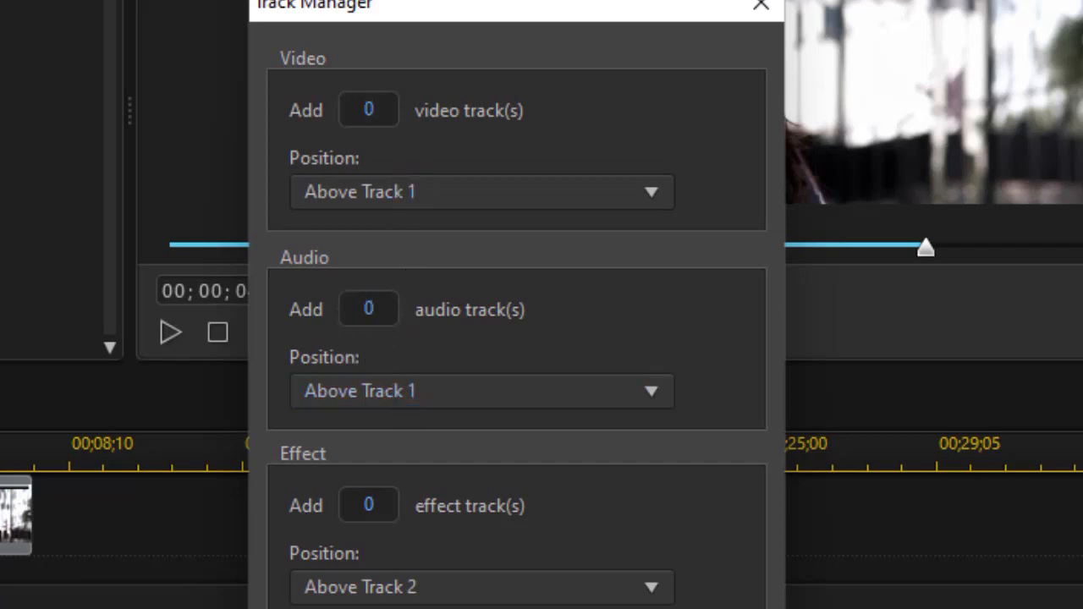
pyautogui.moveTo(387, 508); pyautogui.dragTo(347, 508)
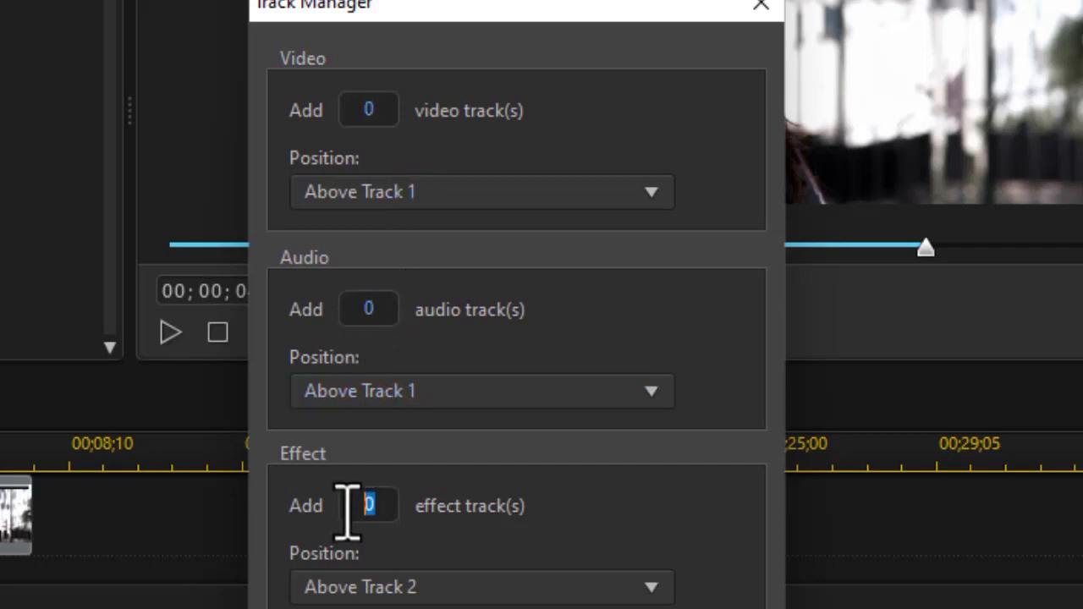
pyautogui.write('1')
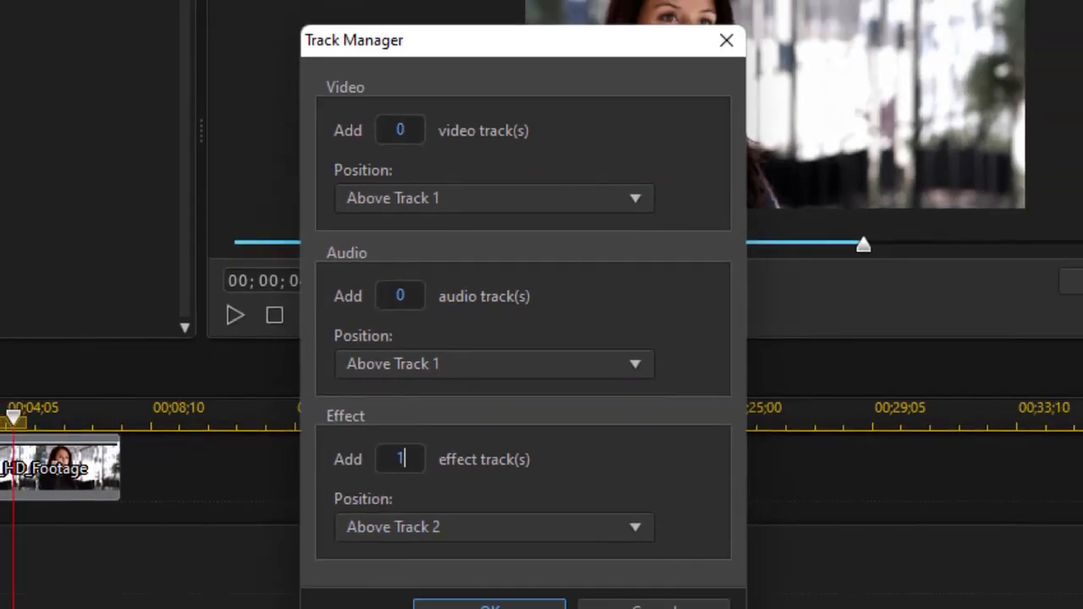
pyautogui.click(491, 604)
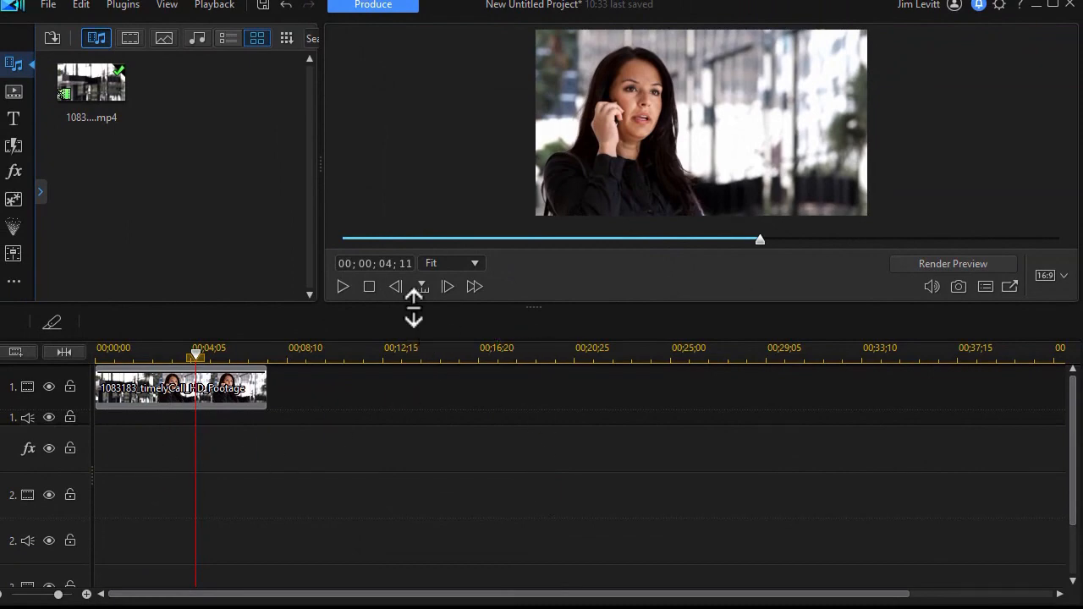
pyautogui.moveTo(533, 306); pyautogui.dragTo(532, 472)
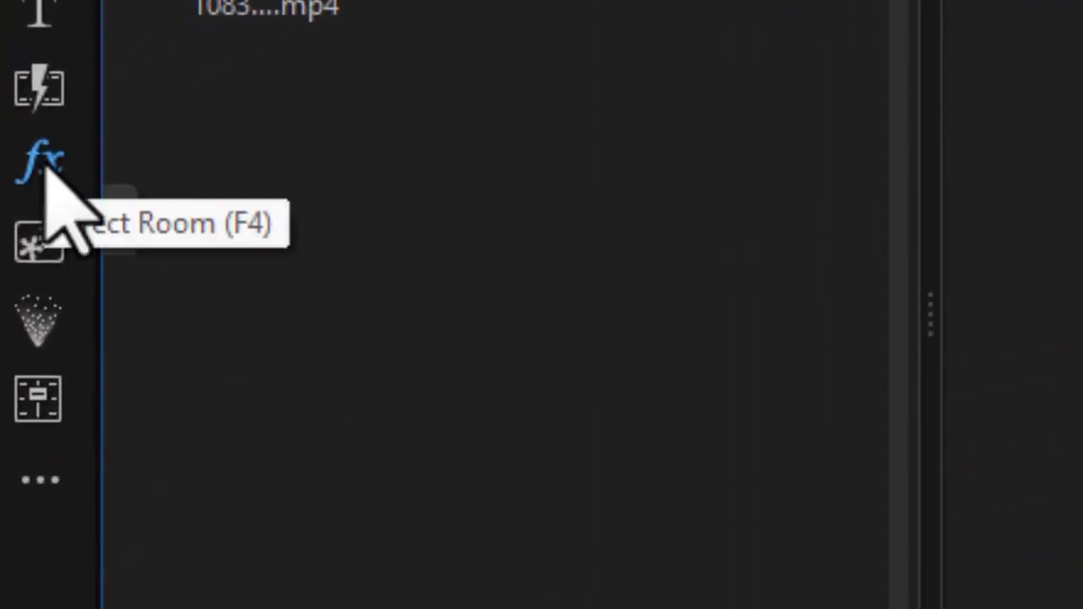
# Step: Show the third-party BorisFX Image Restoration effects as a detailed list, wide enough to read their full names
pyautogui.click(44, 165)
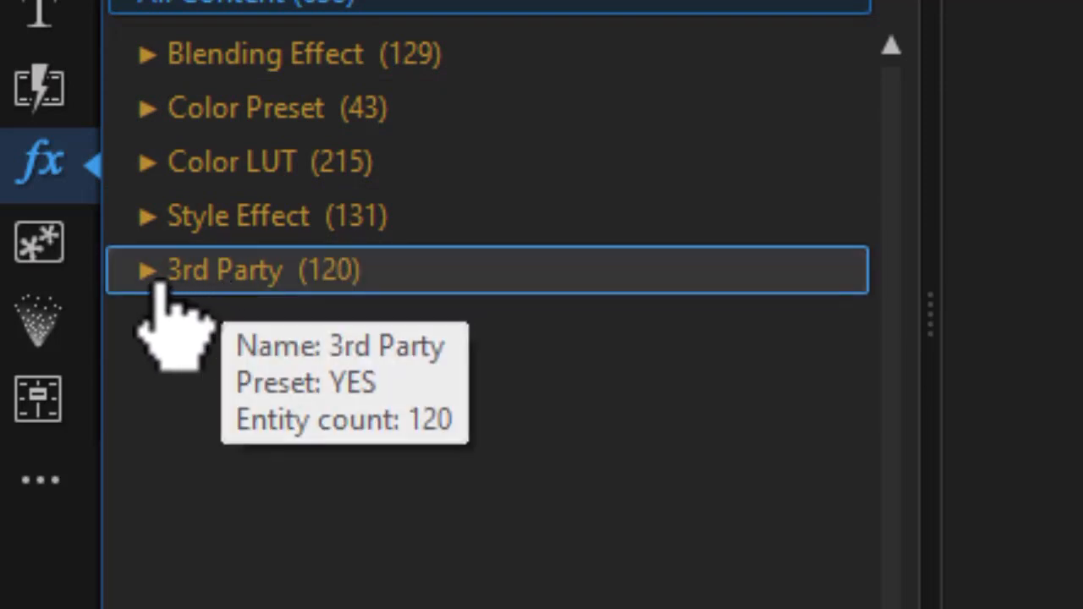
pyautogui.click(149, 272)
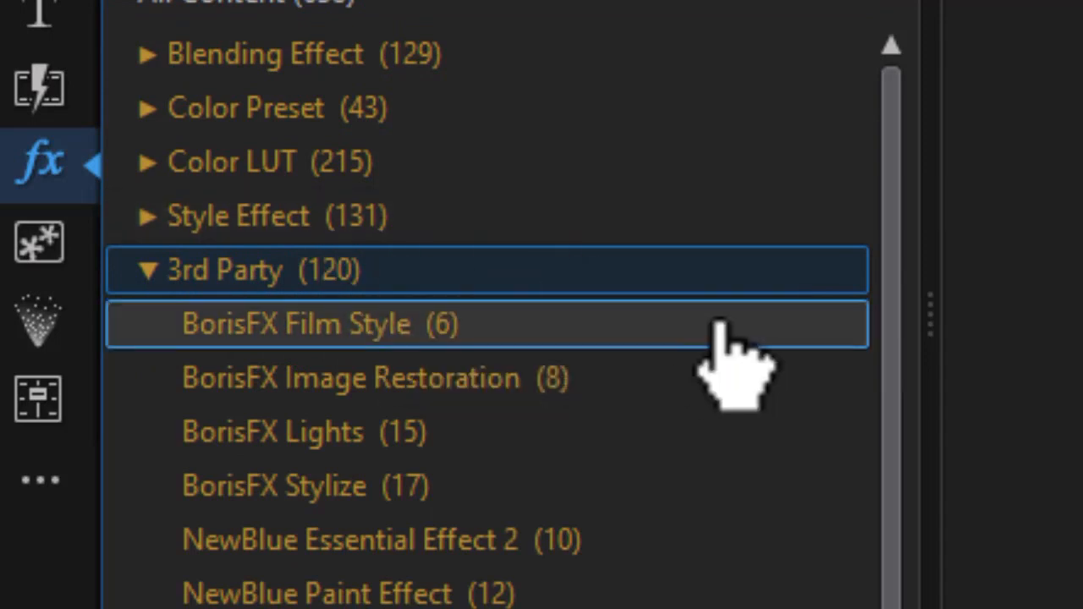
pyautogui.click(604, 385)
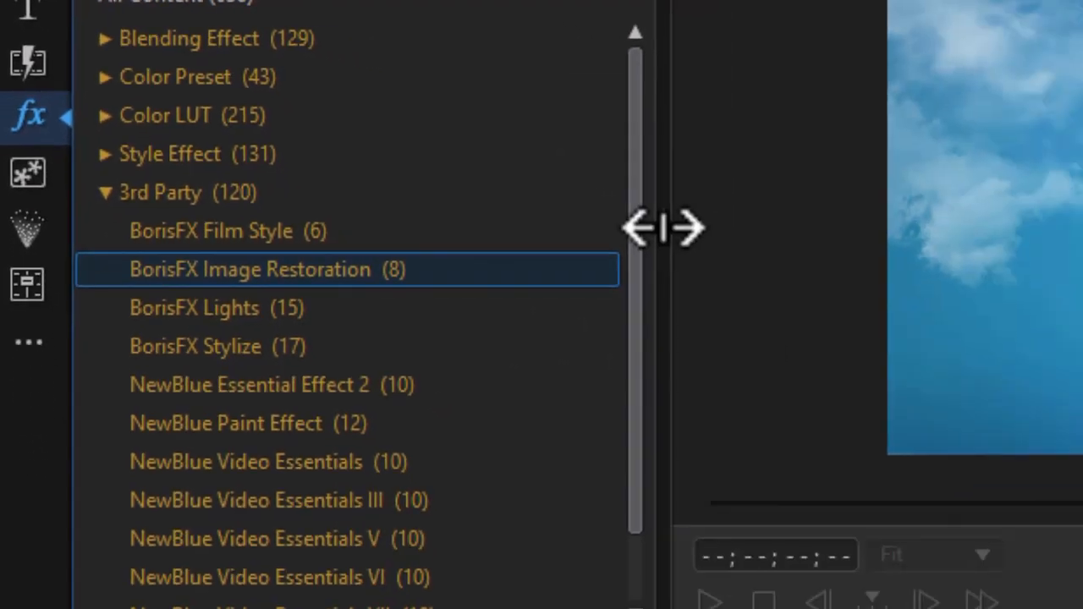
pyautogui.moveTo(663, 226); pyautogui.dragTo(1082, 237)
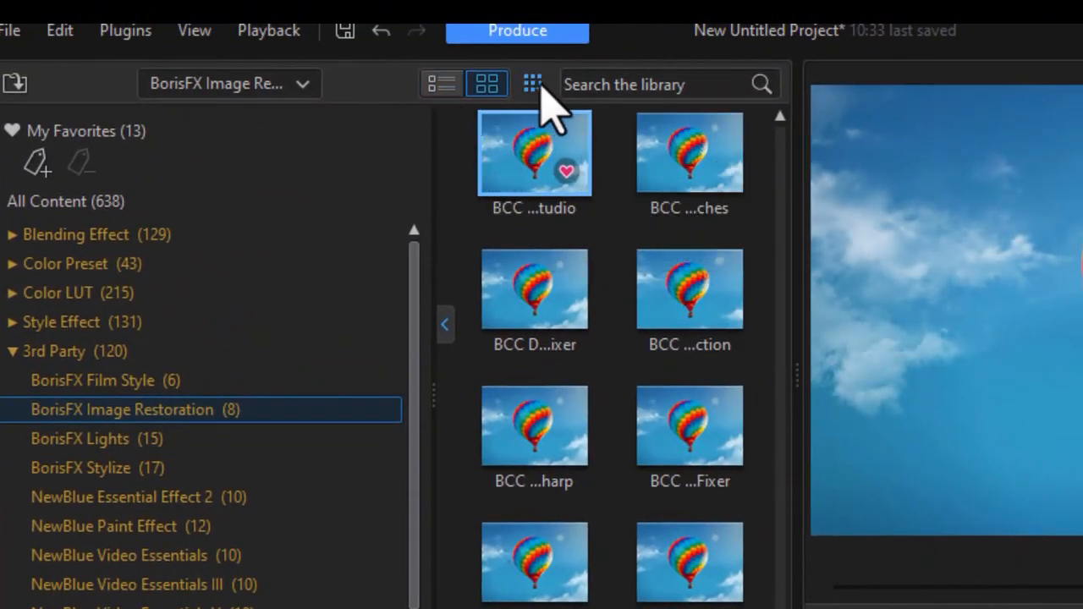
pyautogui.click(444, 85)
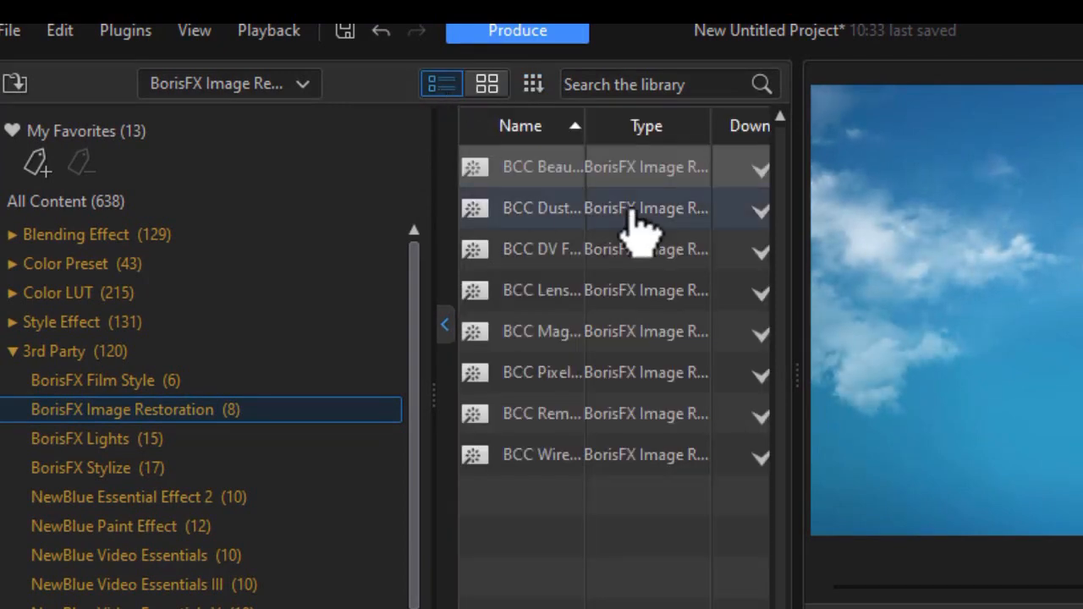
pyautogui.moveTo(799, 386); pyautogui.dragTo(967, 381)
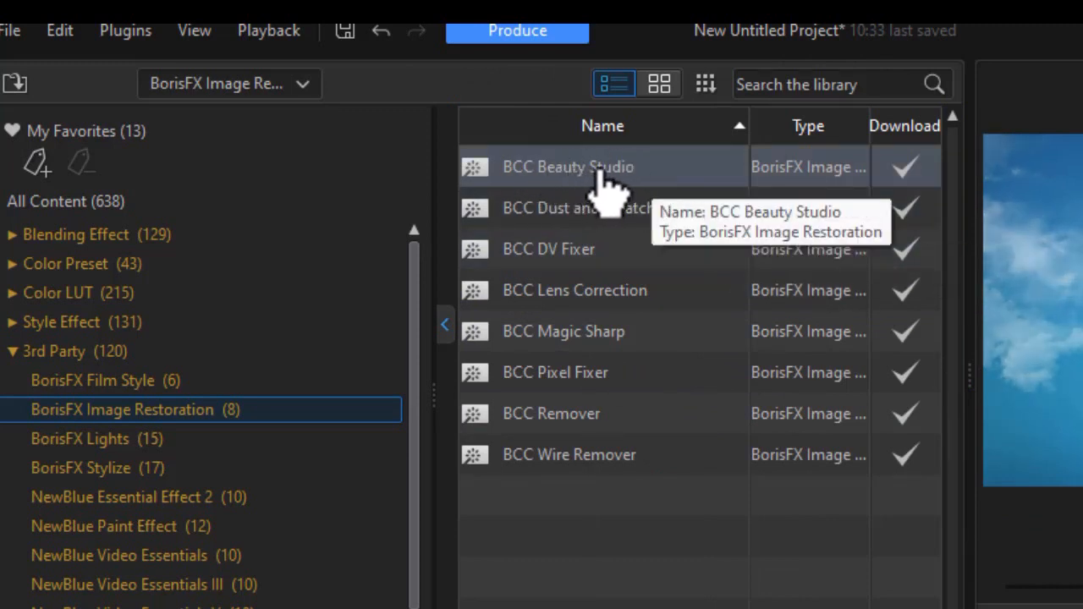
# Step: Place the BCC Beauty Studio effect on the effect track at about 00;00;01;26 and shrink the effect library to enlarge the preview
pyautogui.moveTo(599, 169); pyautogui.dragTo(139, 569)
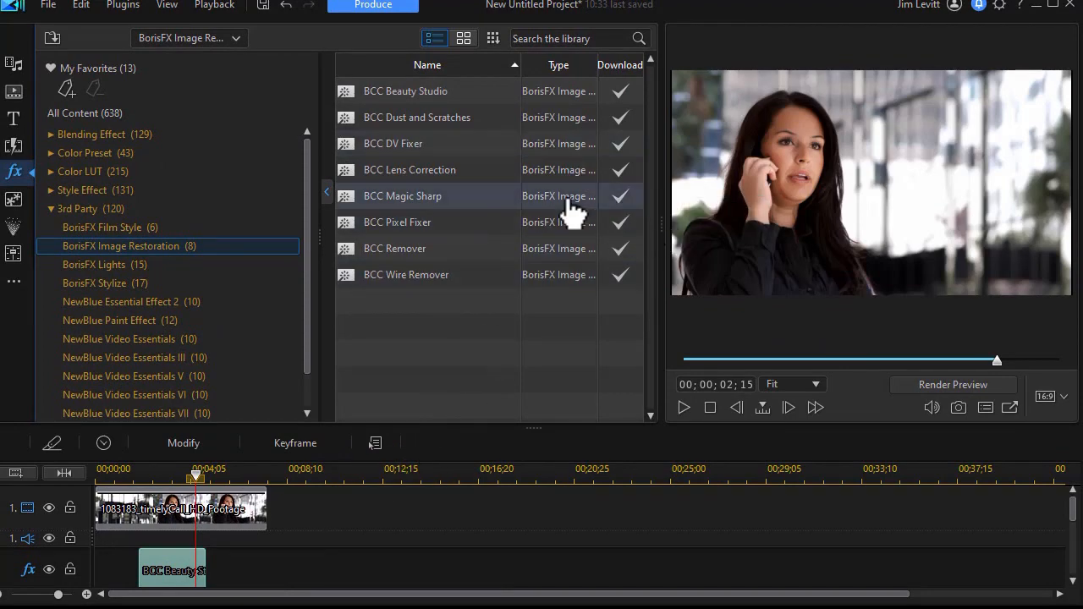
pyautogui.click(329, 196)
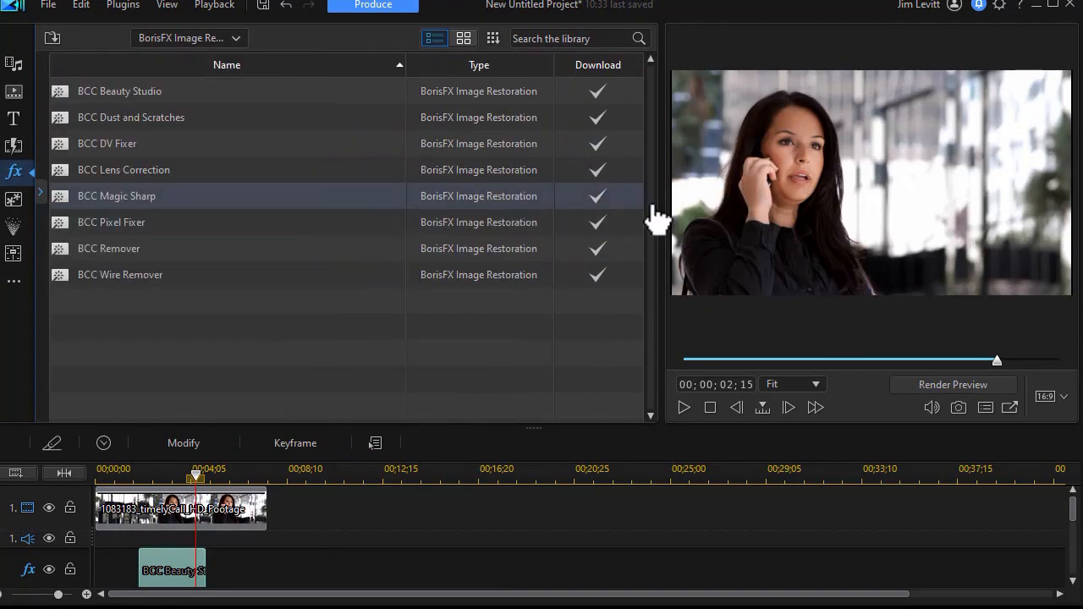
pyautogui.moveTo(661, 222); pyautogui.dragTo(121, 211)
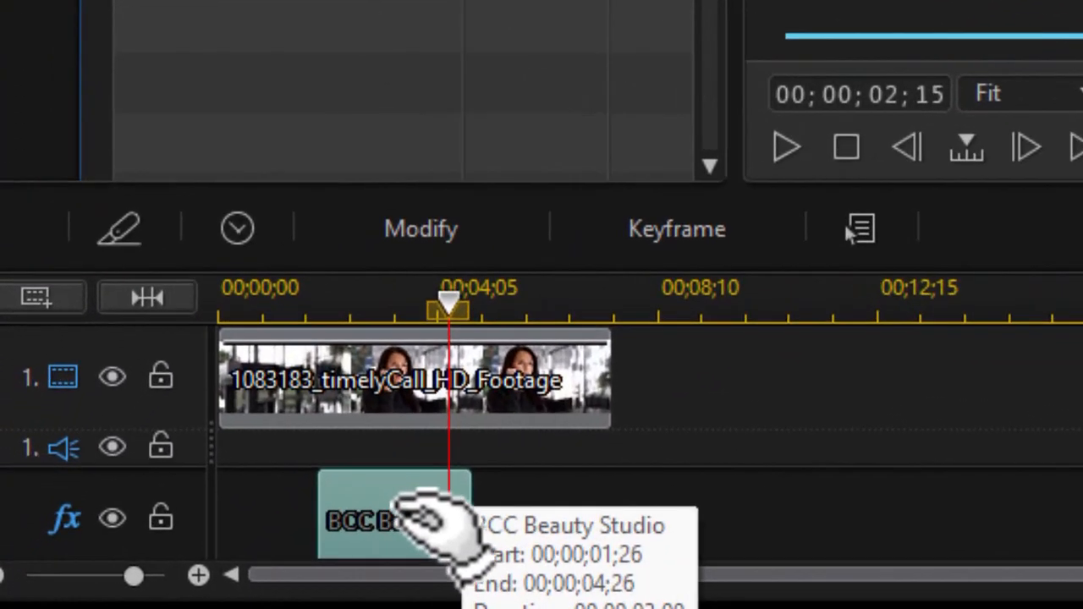
# Step: Open the settings of the BCC Beauty Studio effect on the timeline and widen them to fit both slider columns
pyautogui.scroll(-1, 427, 518)
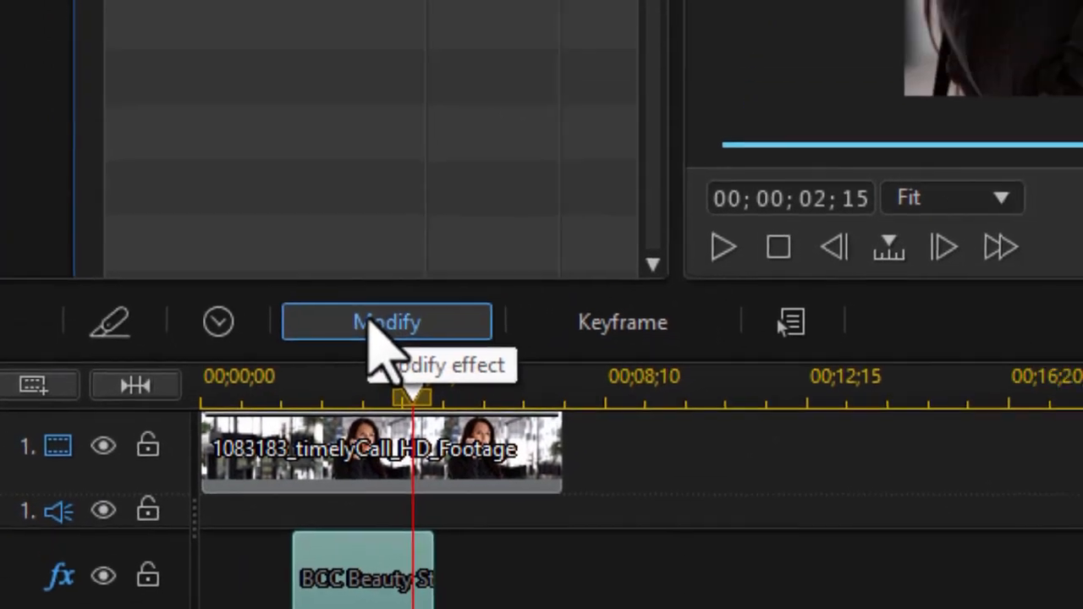
pyautogui.click(403, 229)
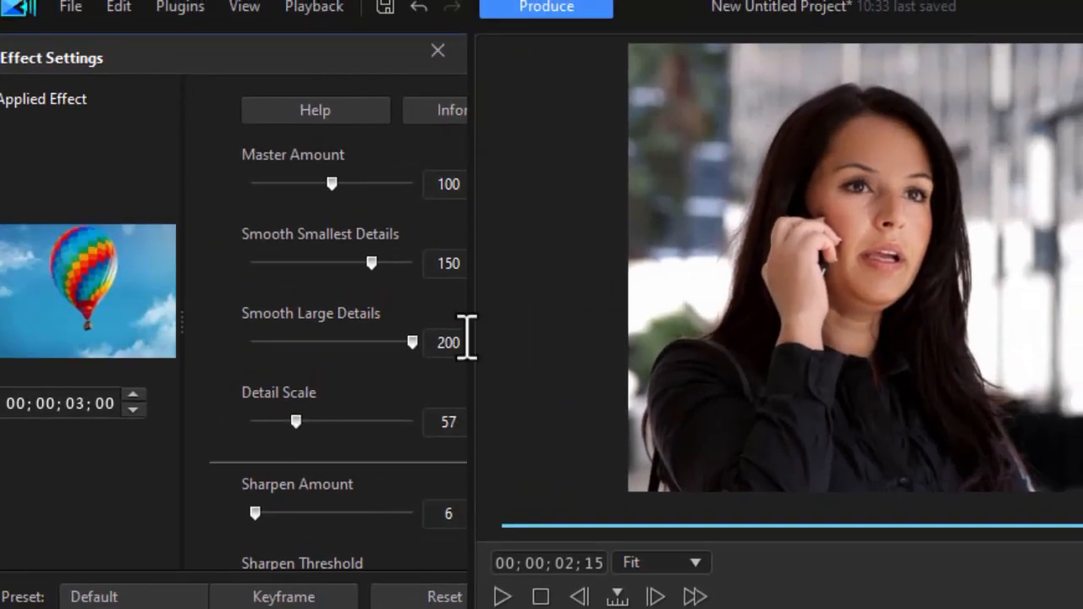
pyautogui.moveTo(466, 327); pyautogui.dragTo(751, 321)
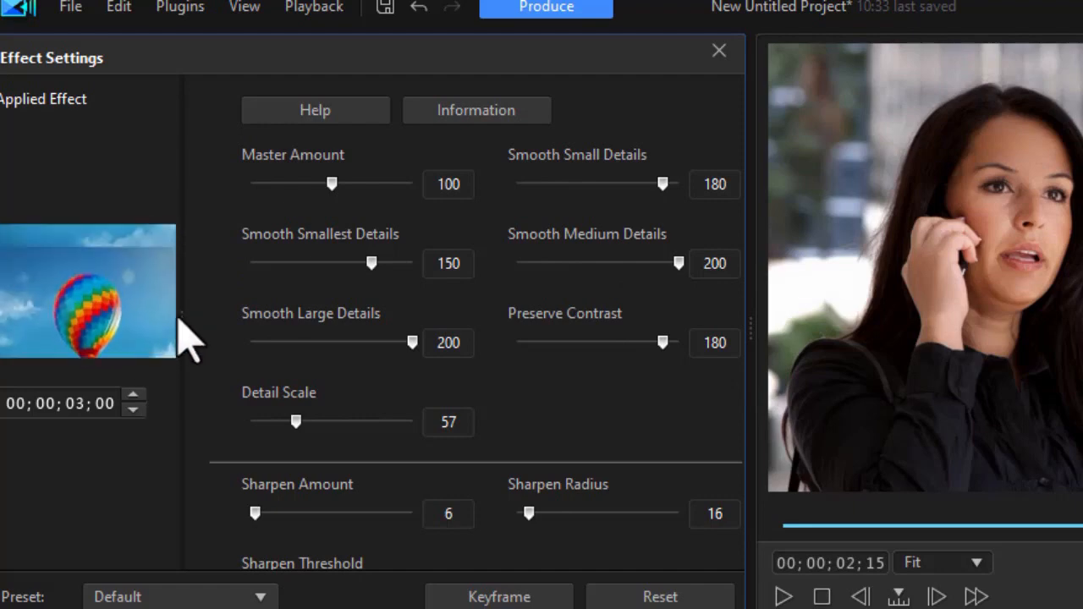
pyautogui.moveTo(183, 326); pyautogui.dragTo(183, 326)
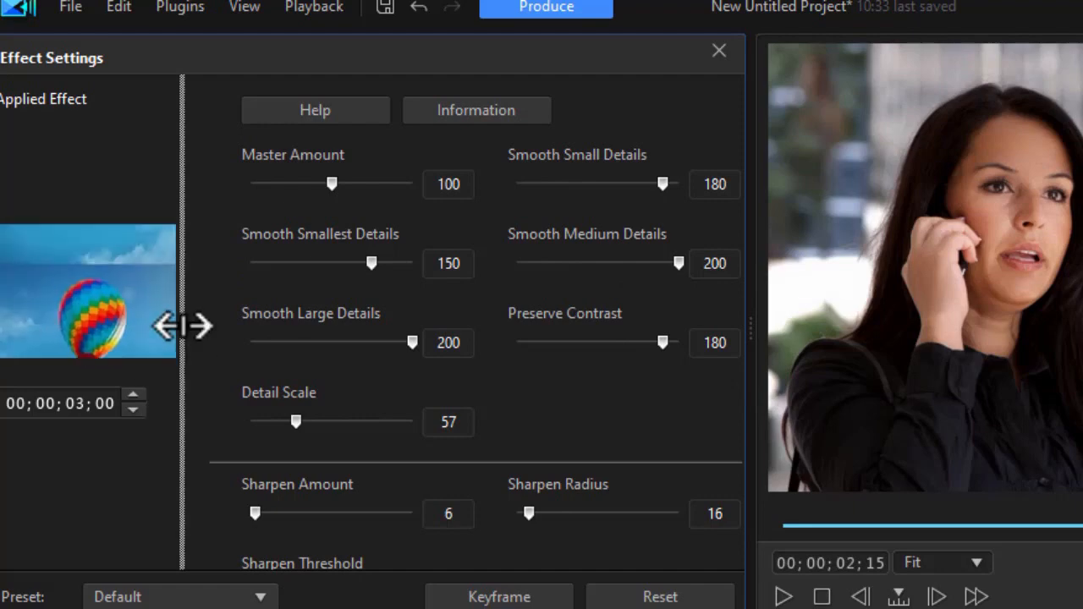
pyautogui.moveTo(38, 334); pyautogui.dragTo(39, 342)
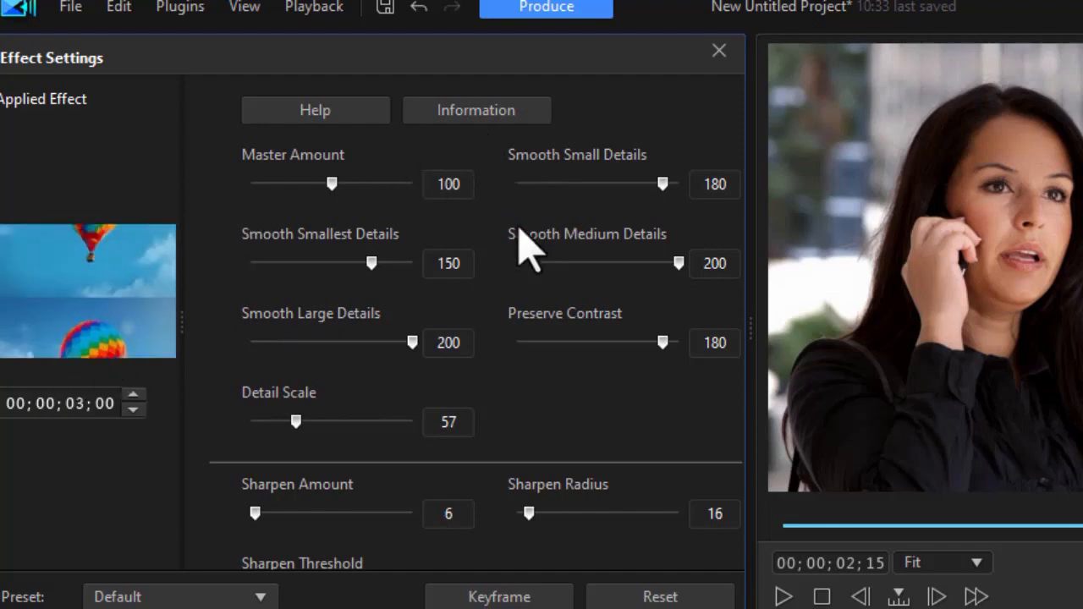
pyautogui.moveTo(755, 331); pyautogui.dragTo(750, 160)
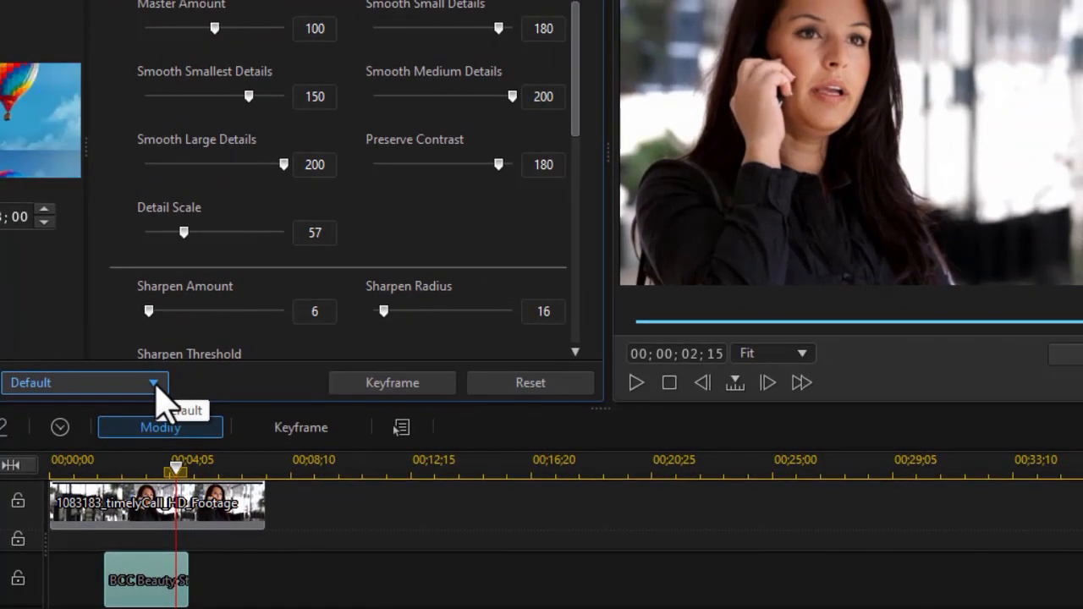
# Step: Try the Slight Smoothing, Moderate Smoothing and Strong Smoothing presets on the effect, and return it to the Default preset
pyautogui.click(155, 383)
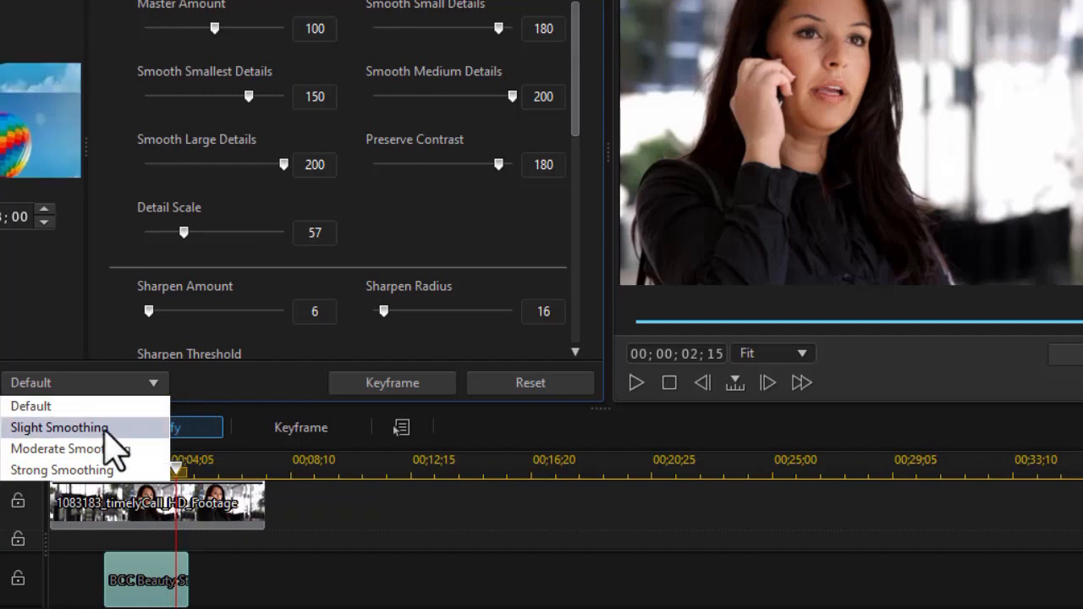
pyautogui.click(105, 429)
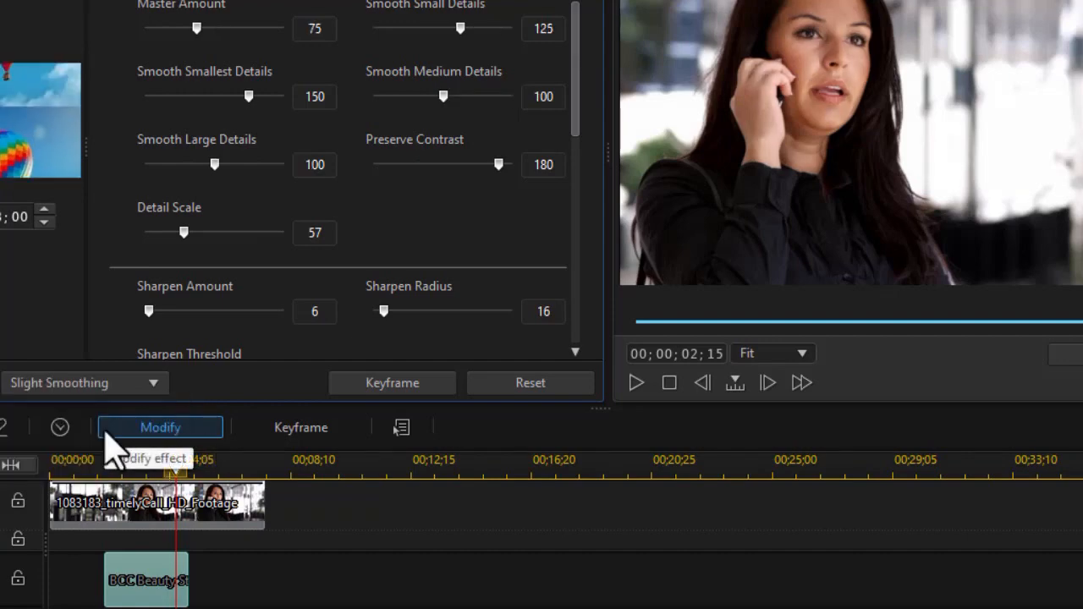
pyautogui.click(151, 385)
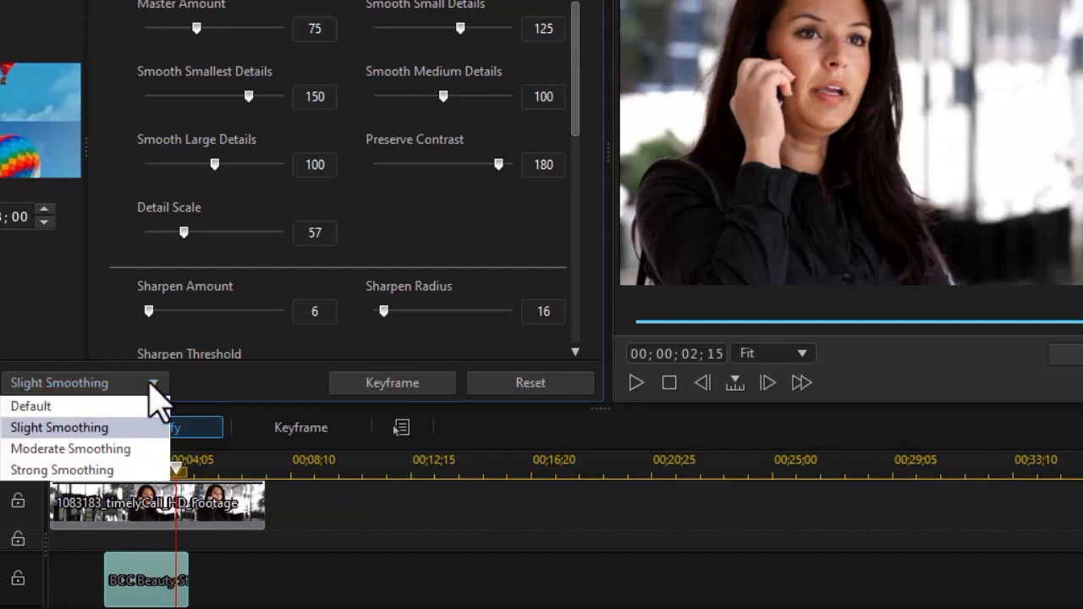
pyautogui.click(127, 448)
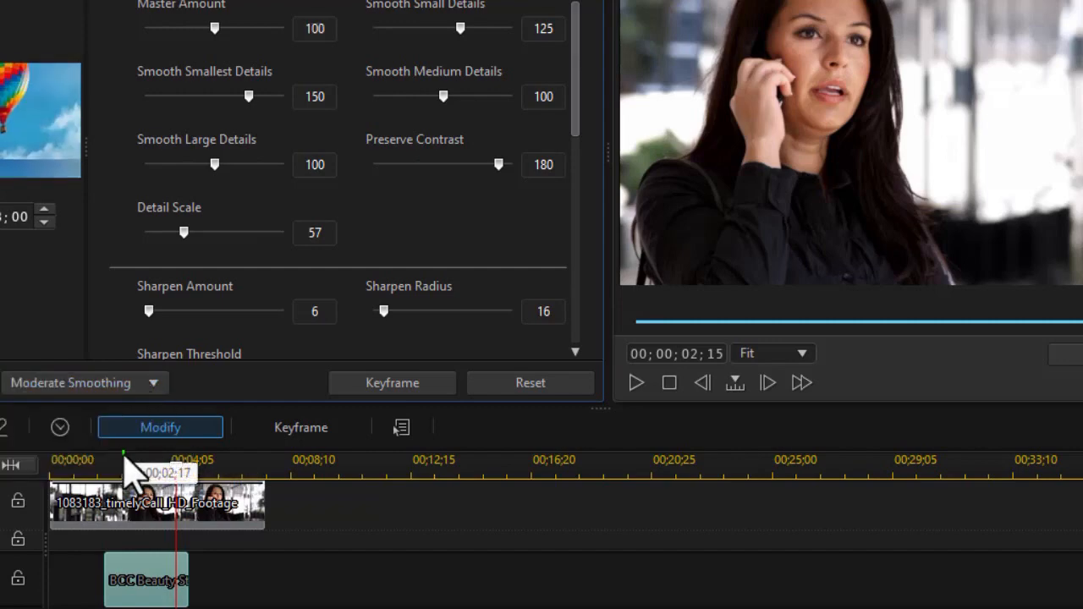
pyautogui.click(154, 385)
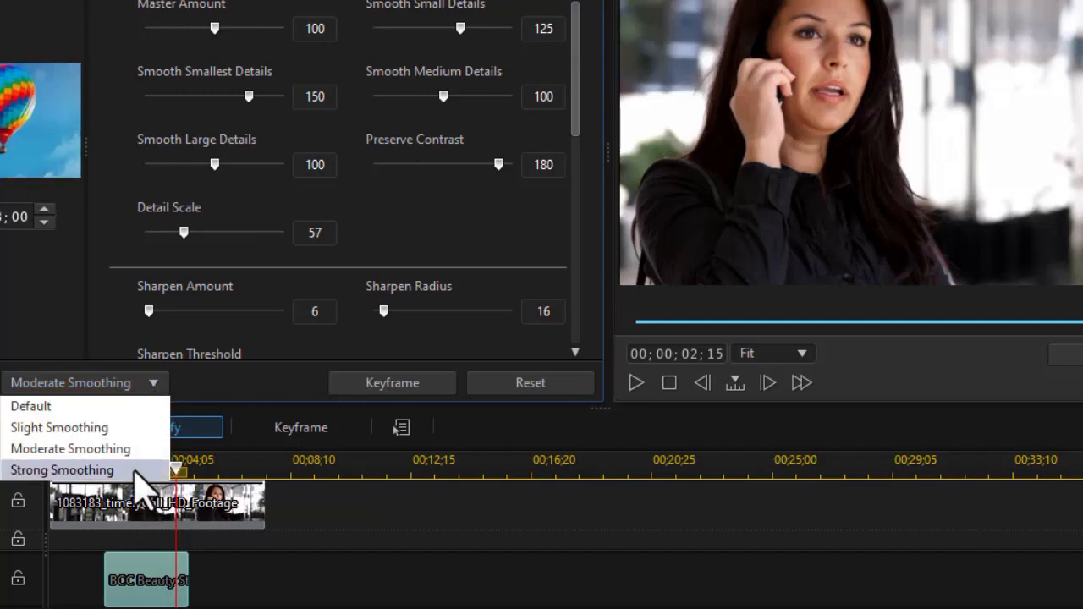
pyautogui.click(135, 470)
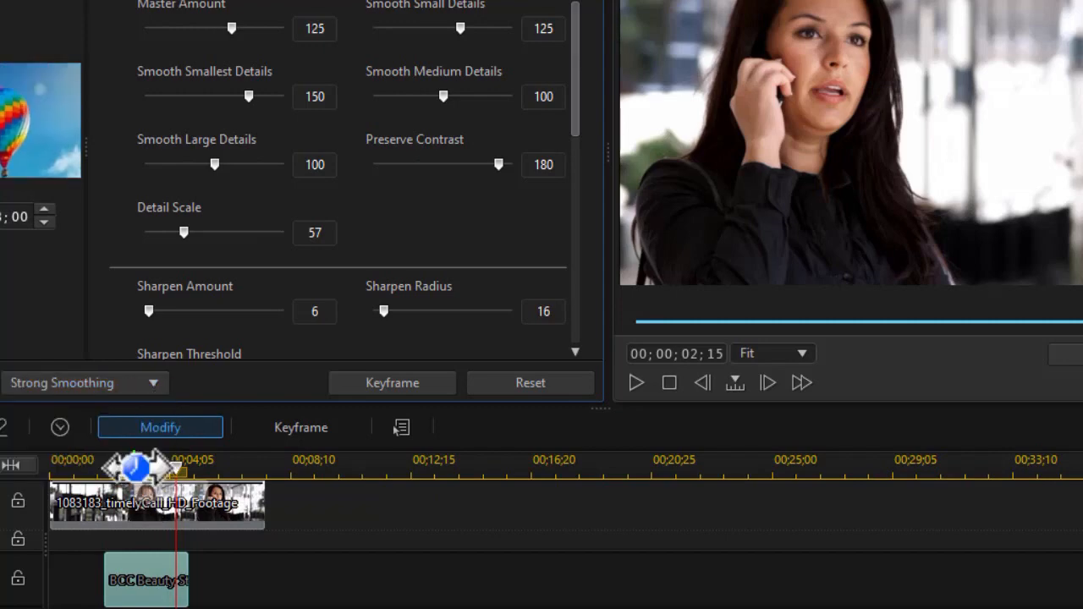
pyautogui.click(154, 398)
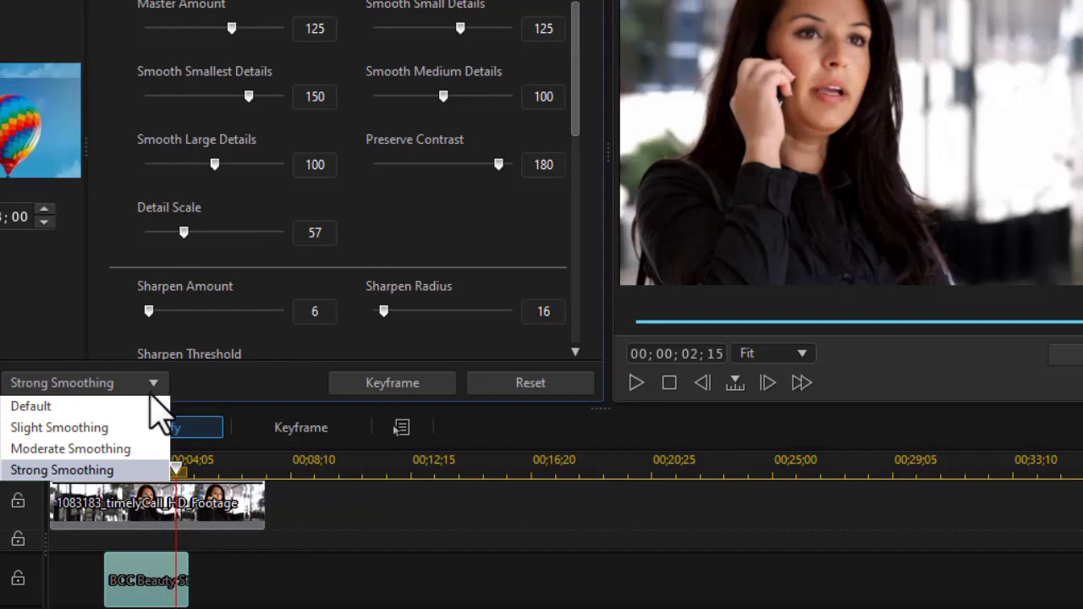
pyautogui.click(129, 407)
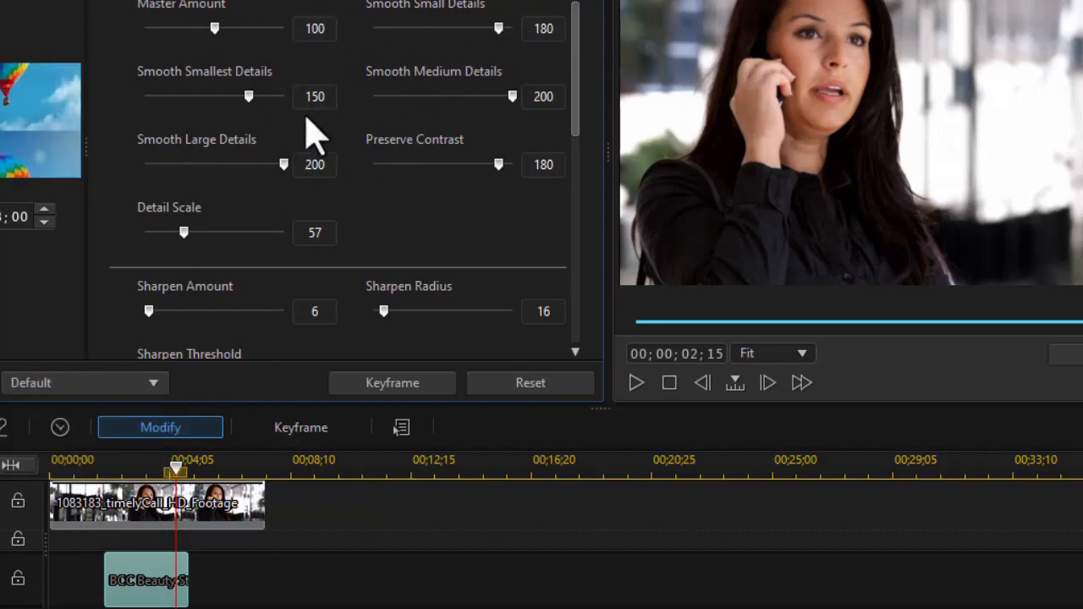
# Step: Apply the Moderate Smoothing preset to the BCC Beauty Studio effect
pyautogui.click(155, 381)
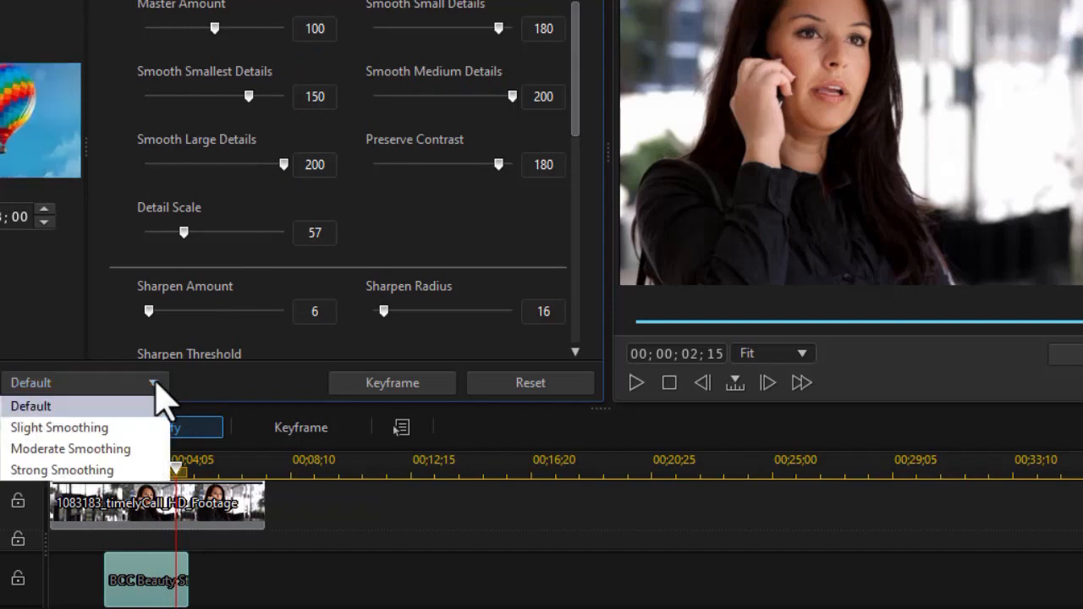
pyautogui.click(128, 449)
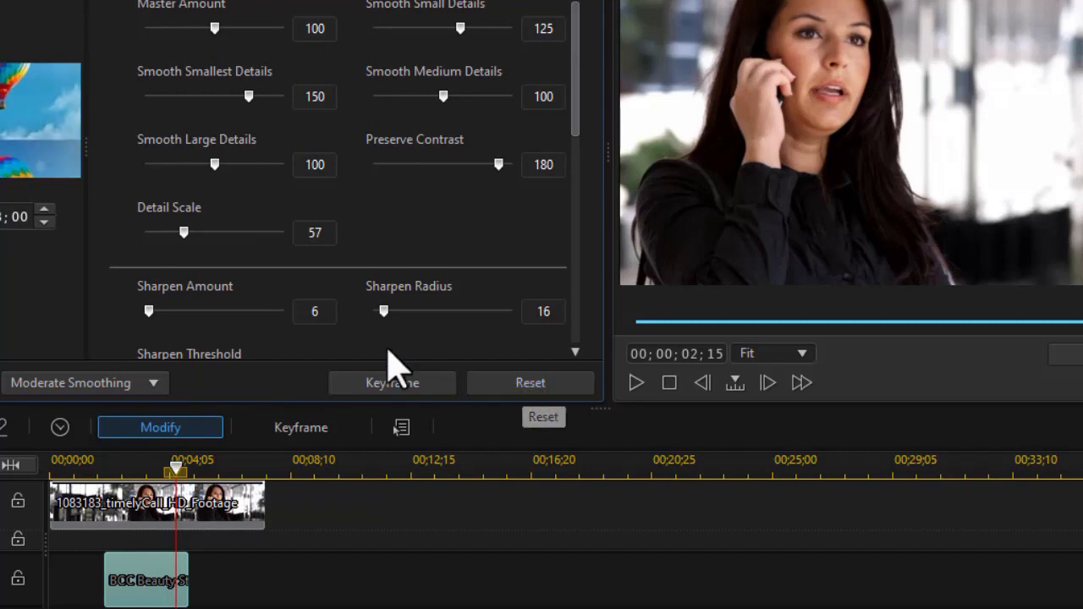
# Step: Return the BCC Beauty Studio effect to the Default preset and adjust Preserve Contrast to 169 and Detail Scale to 85
pyautogui.click(153, 384)
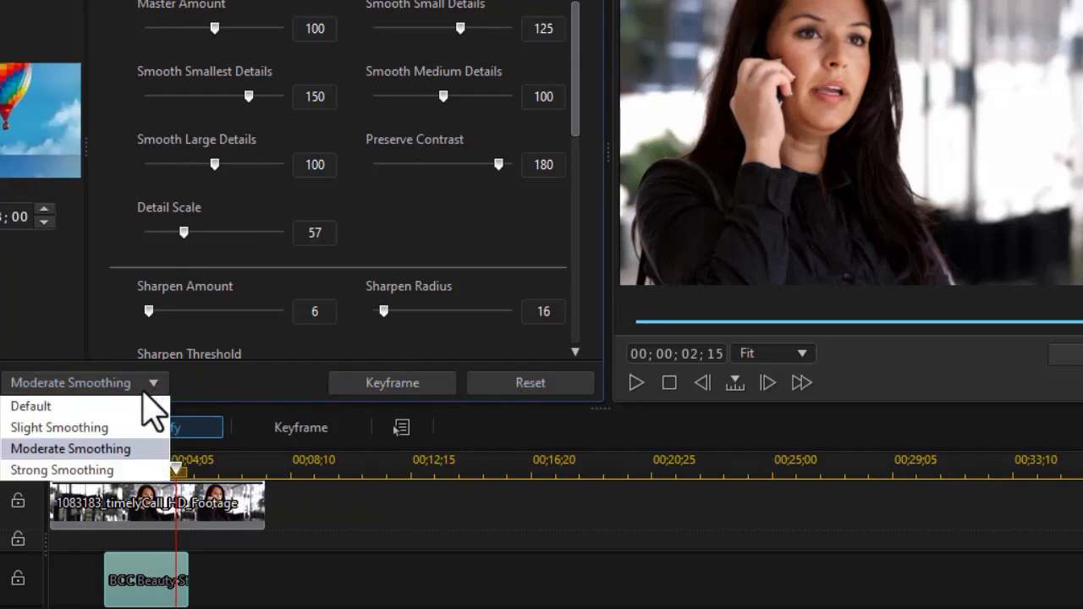
pyautogui.click(104, 407)
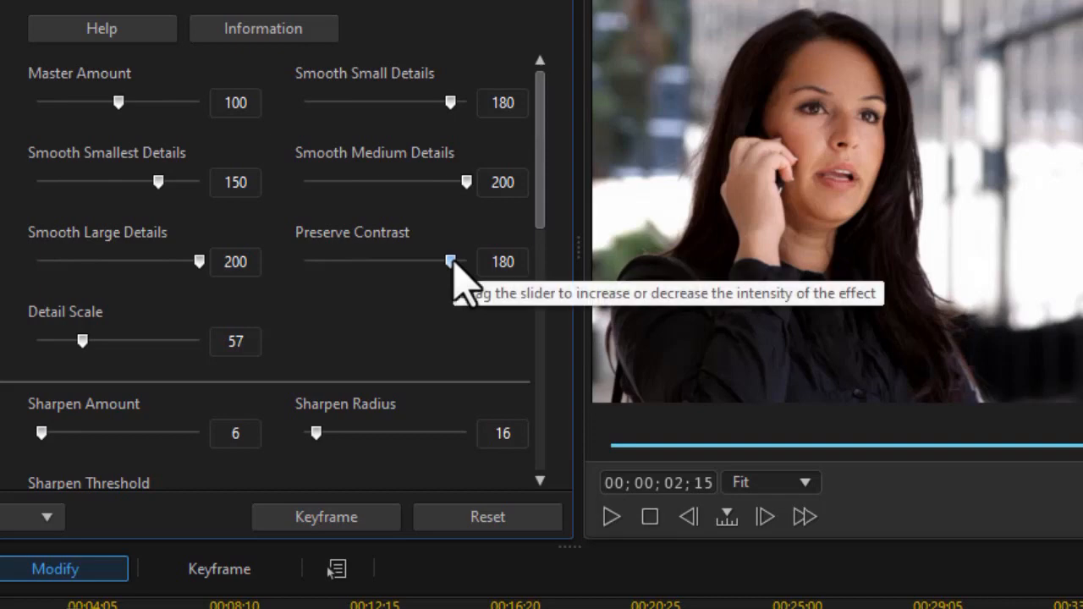
pyautogui.moveTo(451, 264)
pyautogui.mouseDown()
pyautogui.moveTo(492, 269)
pyautogui.moveTo(420, 266)
pyautogui.moveTo(440, 267)
pyautogui.mouseUp()
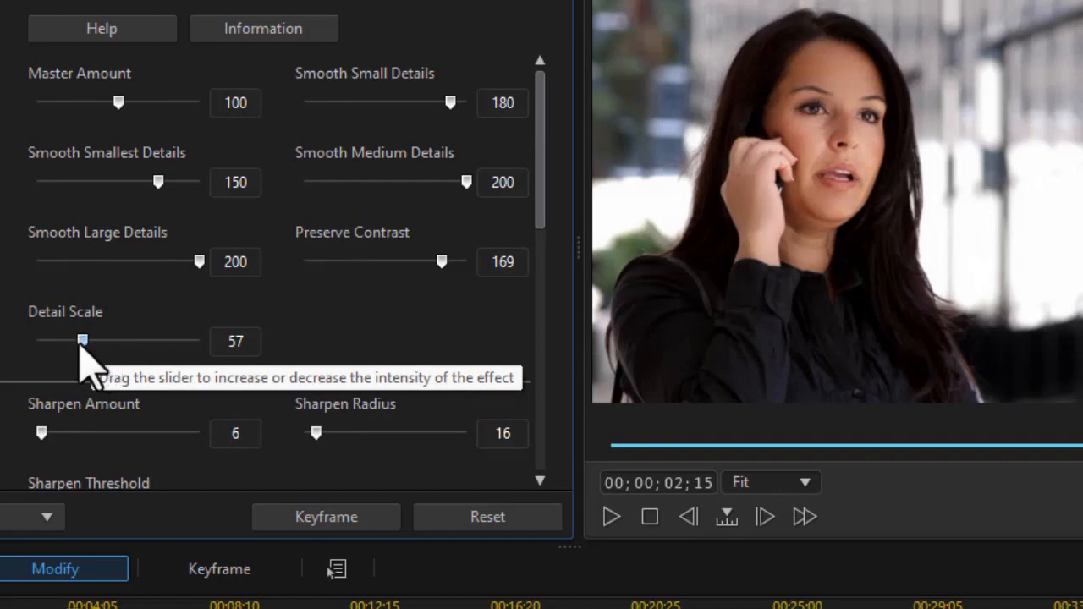
pyautogui.moveTo(82, 341); pyautogui.dragTo(106, 342)
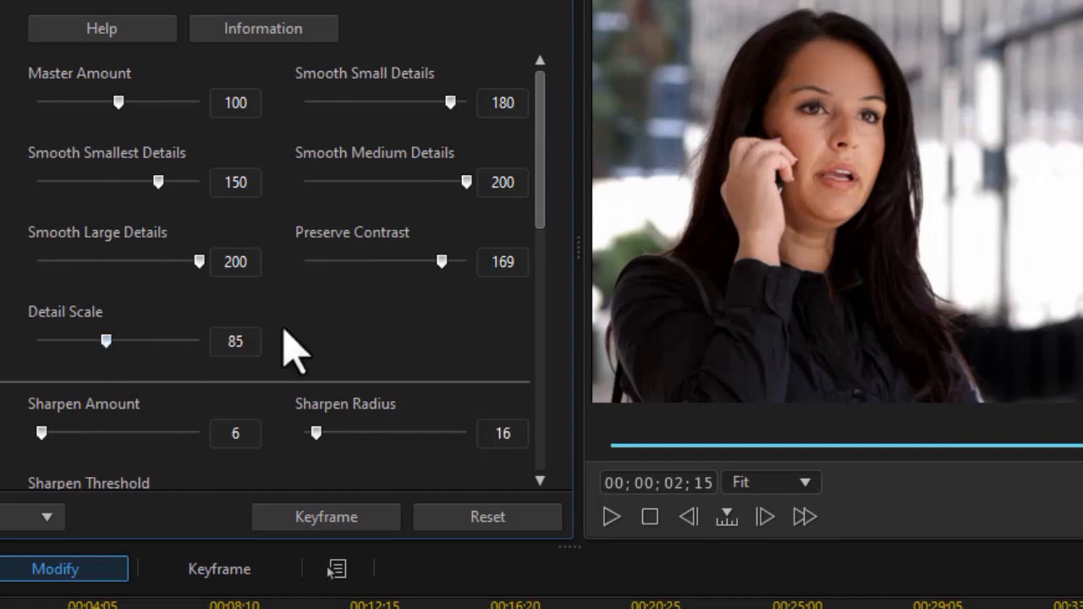
# Step: Turn on Use Mask and Sharpen On, with Sharpen Amount at 122 and Sharpen Radius at 5
pyautogui.moveTo(538, 193); pyautogui.dragTo(550, 279)
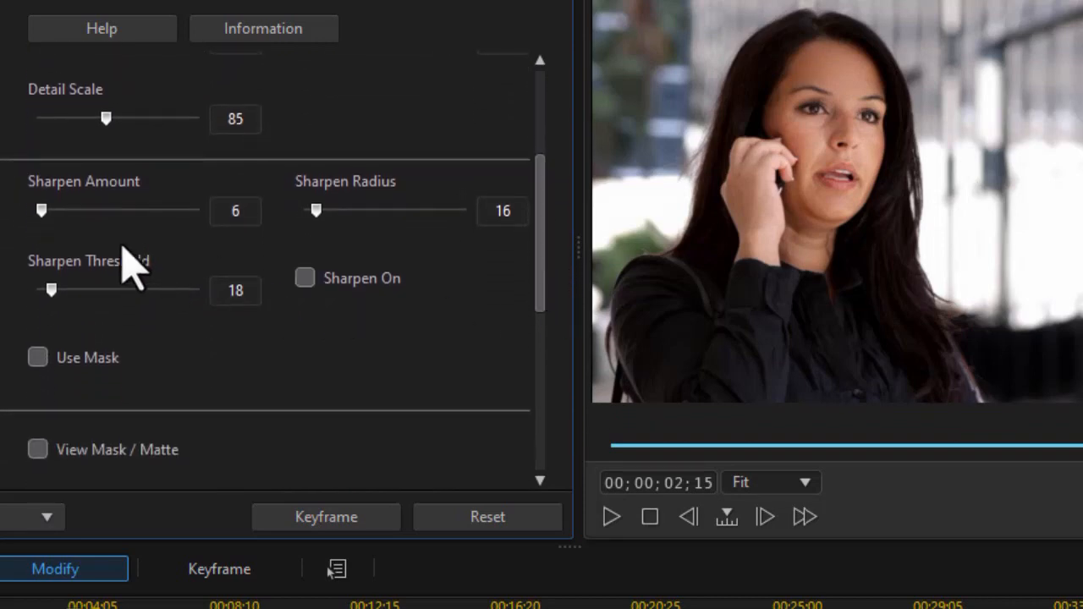
pyautogui.moveTo(316, 212); pyautogui.dragTo(496, 213)
pyautogui.moveTo(40, 212); pyautogui.dragTo(44, 212)
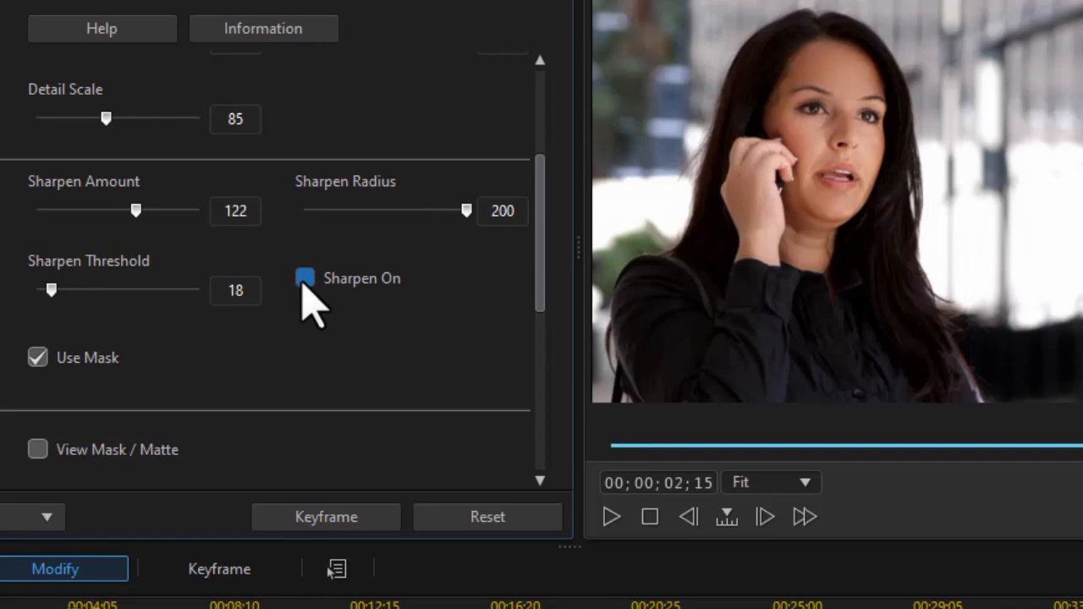
pyautogui.click(304, 279)
pyautogui.moveTo(467, 216); pyautogui.dragTo(309, 213)
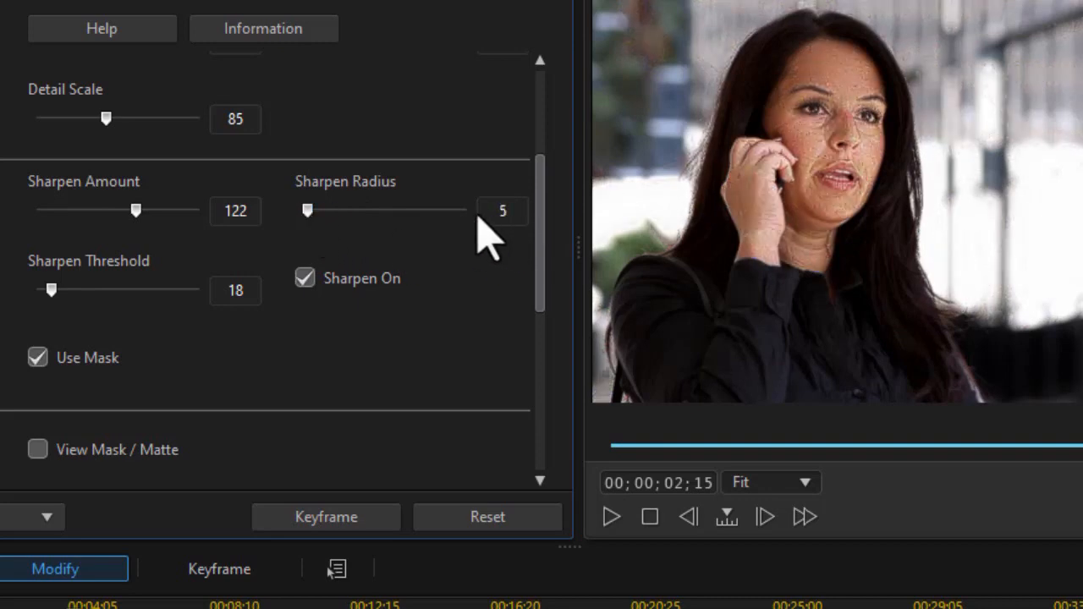
# Step: Try gentler sharpening with Sharpen Amount 20, Threshold 27 and Radius 3, then 0, and reset all settings of the effect
pyautogui.moveTo(514, 215); pyautogui.dragTo(489, 215)
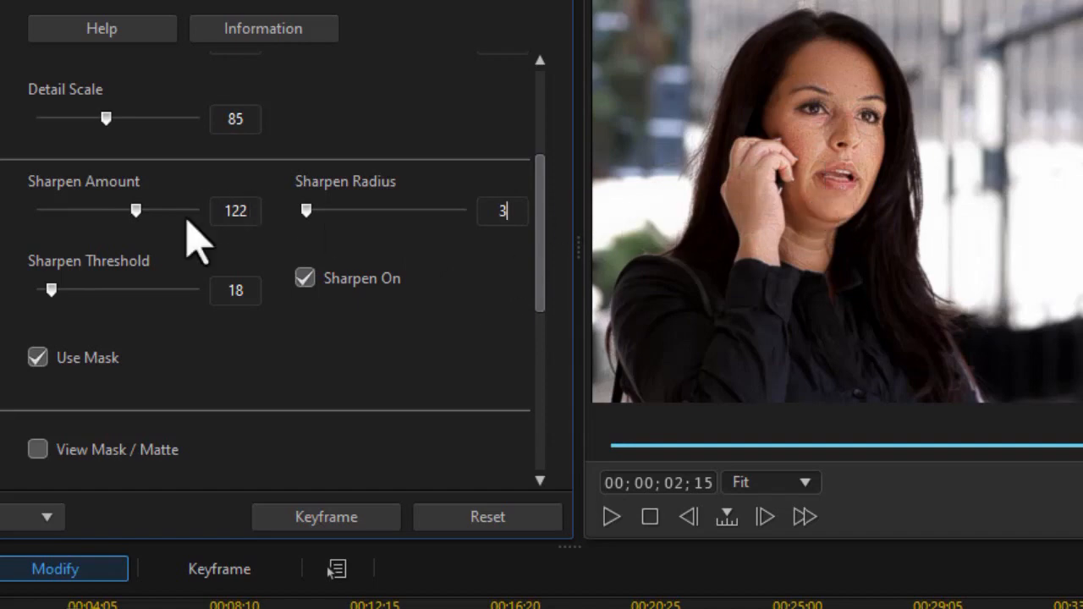
pyautogui.moveTo(136, 213); pyautogui.dragTo(53, 213)
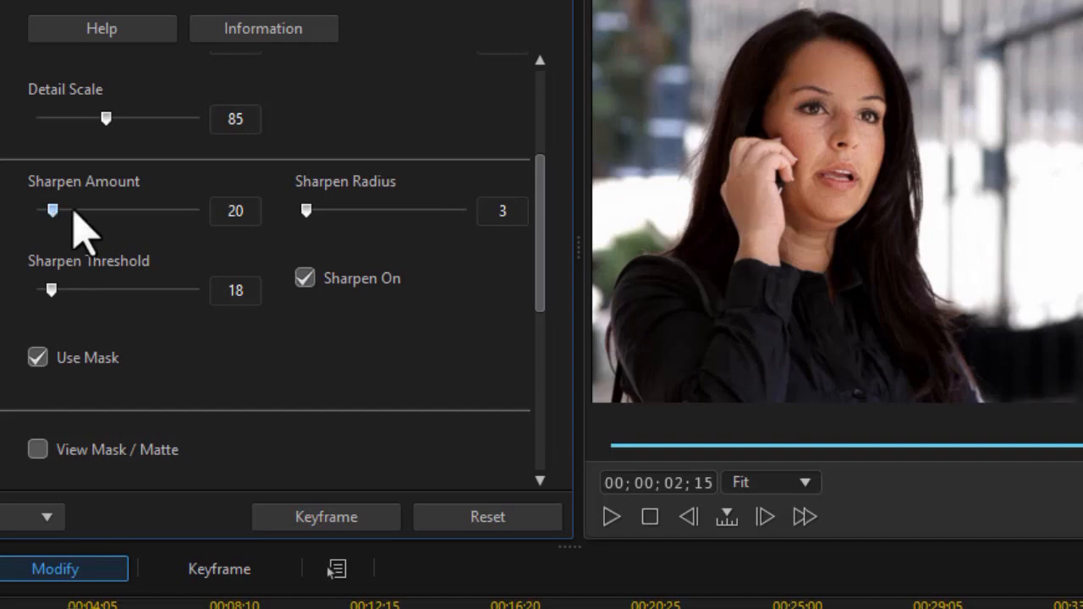
pyautogui.moveTo(52, 293)
pyautogui.mouseDown()
pyautogui.moveTo(159, 307)
pyautogui.moveTo(123, 292)
pyautogui.moveTo(59, 299)
pyautogui.mouseUp()
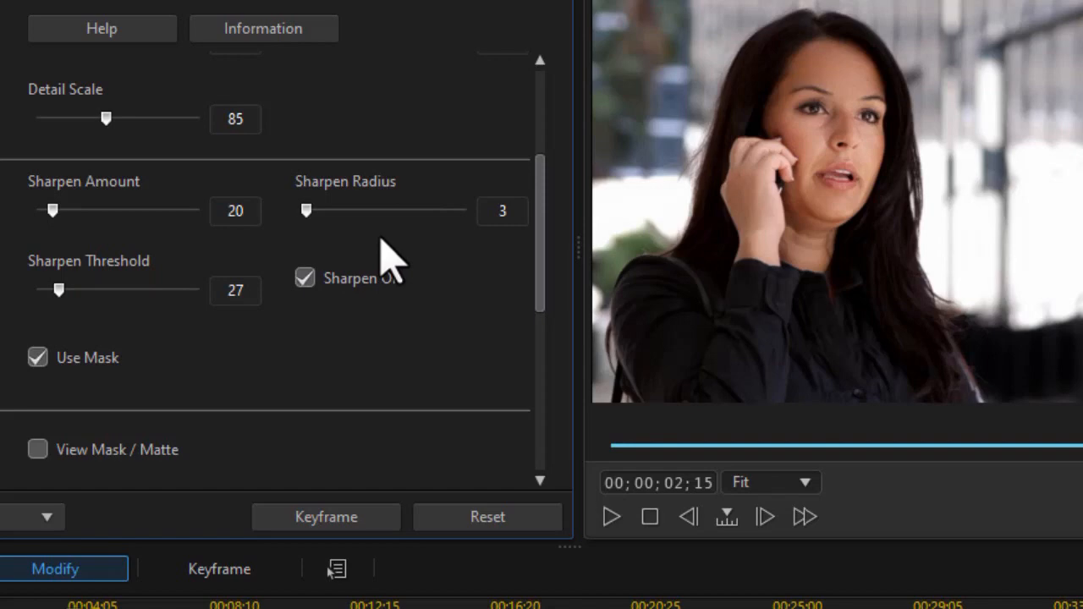
pyautogui.moveTo(306, 210); pyautogui.dragTo(303, 209)
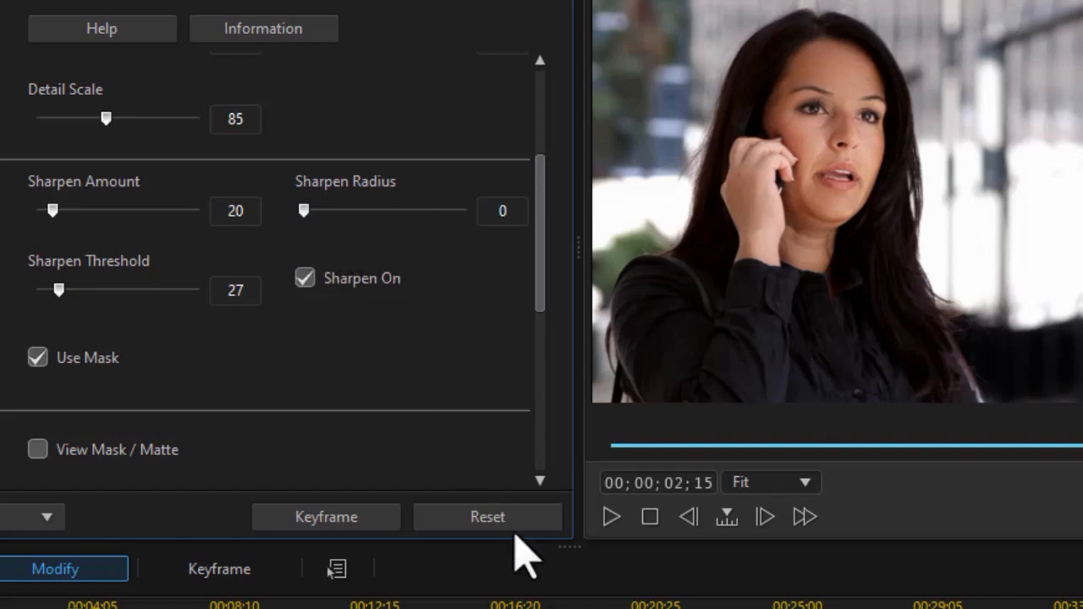
pyautogui.click(500, 519)
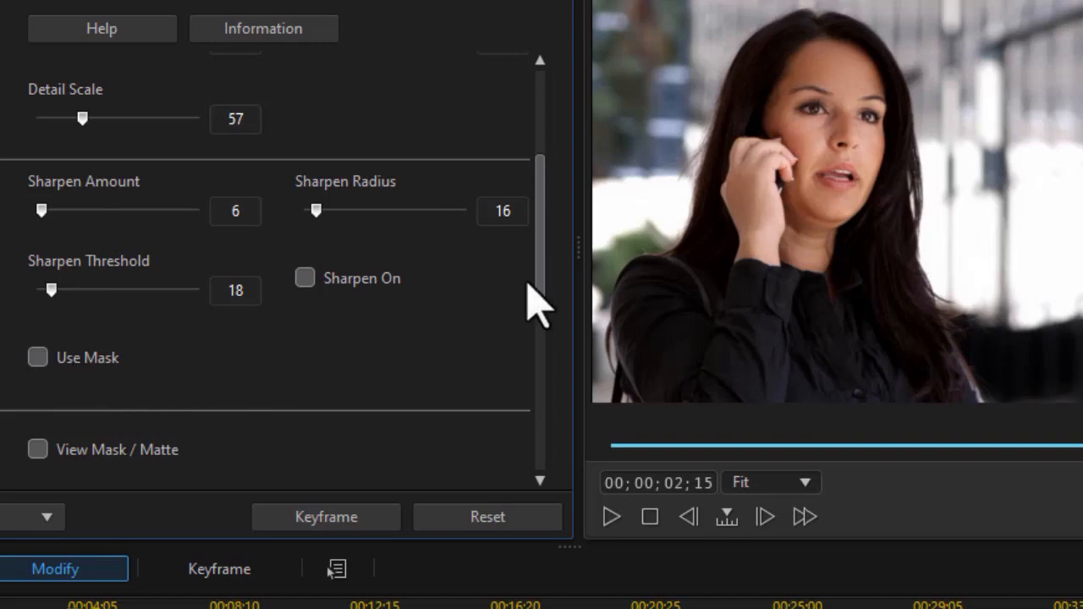
# Step: View the effect's mask in the preview, enable Use Mask, and turn the mask view off again
pyautogui.moveTo(539, 288); pyautogui.dragTo(561, 384)
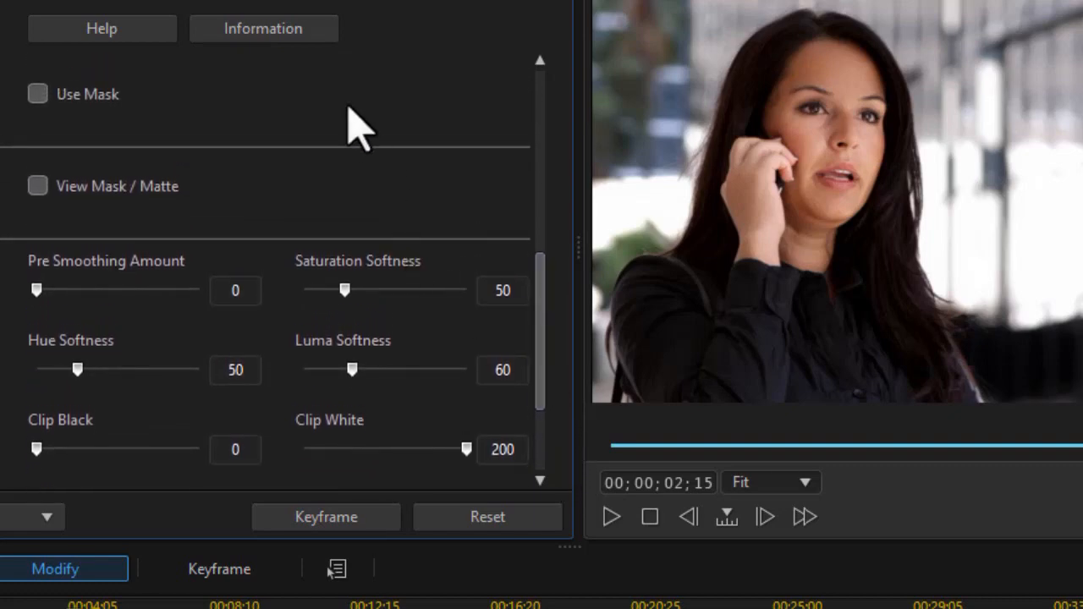
pyautogui.click(37, 184)
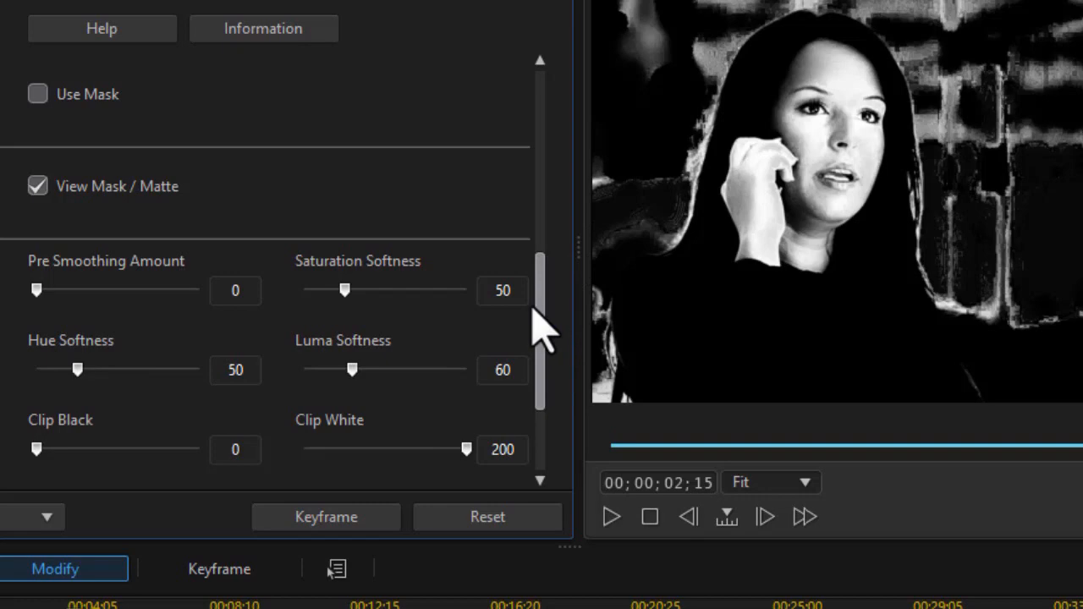
pyautogui.scroll(-2, 544, 334)
pyautogui.scroll(1, 551, 344)
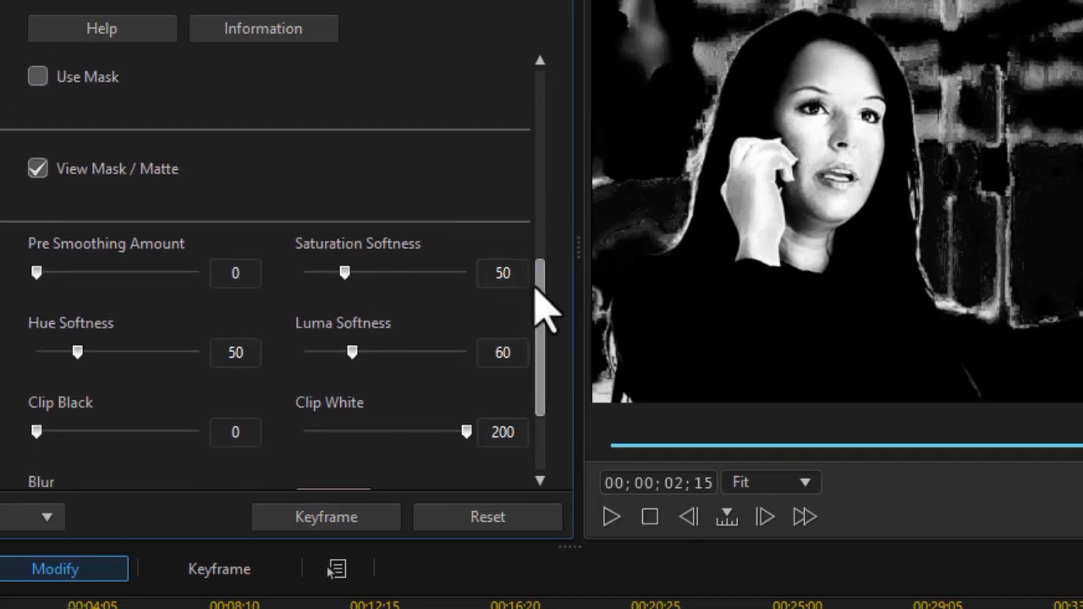
pyautogui.moveTo(535, 291); pyautogui.dragTo(540, 263)
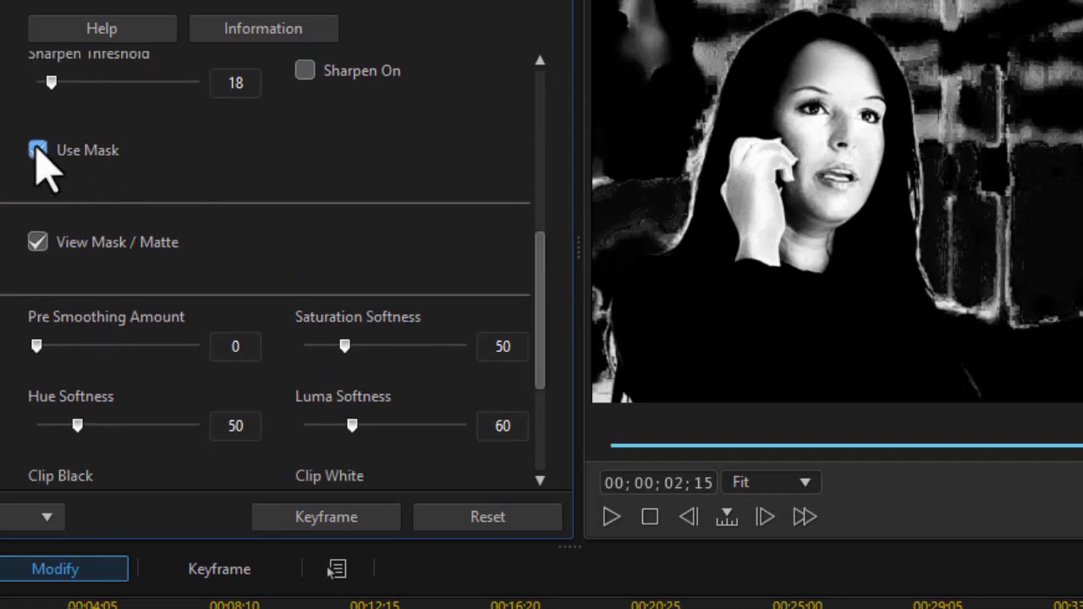
pyautogui.click(36, 242)
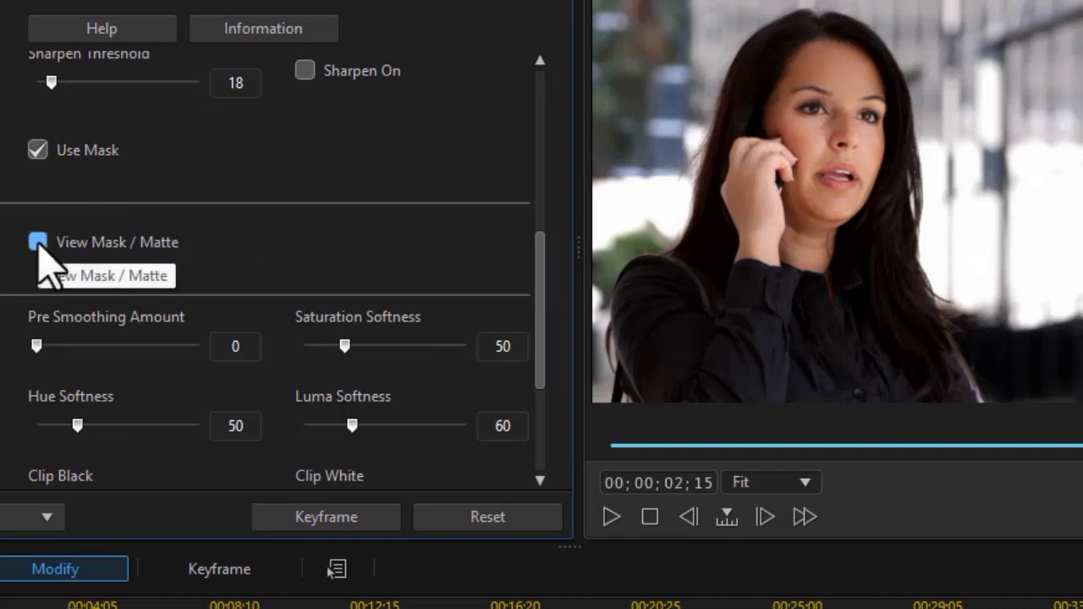
# Step: Set the mask's Color B to the brown skin tone 985D41 sampled from the woman's forehead in the preview
pyautogui.moveTo(535, 294); pyautogui.dragTo(537, 344)
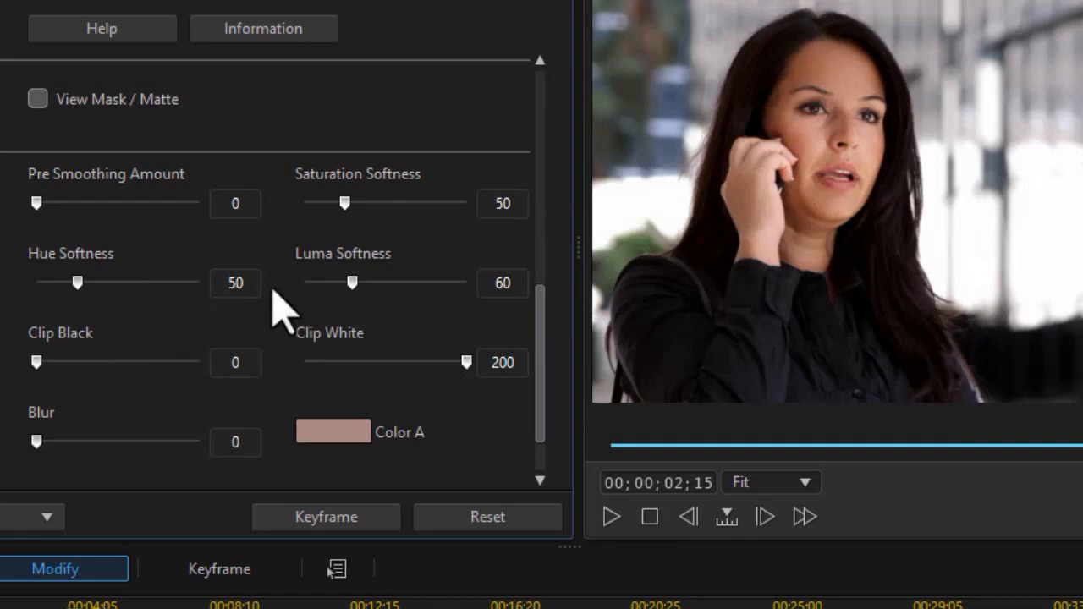
pyautogui.moveTo(542, 359); pyautogui.dragTo(551, 387)
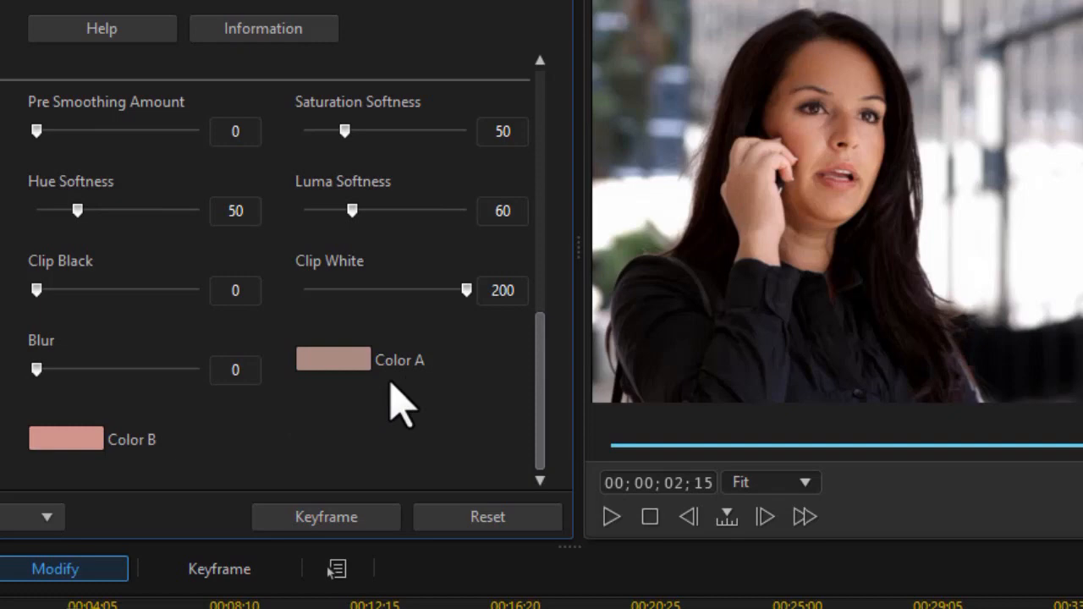
pyautogui.click(84, 444)
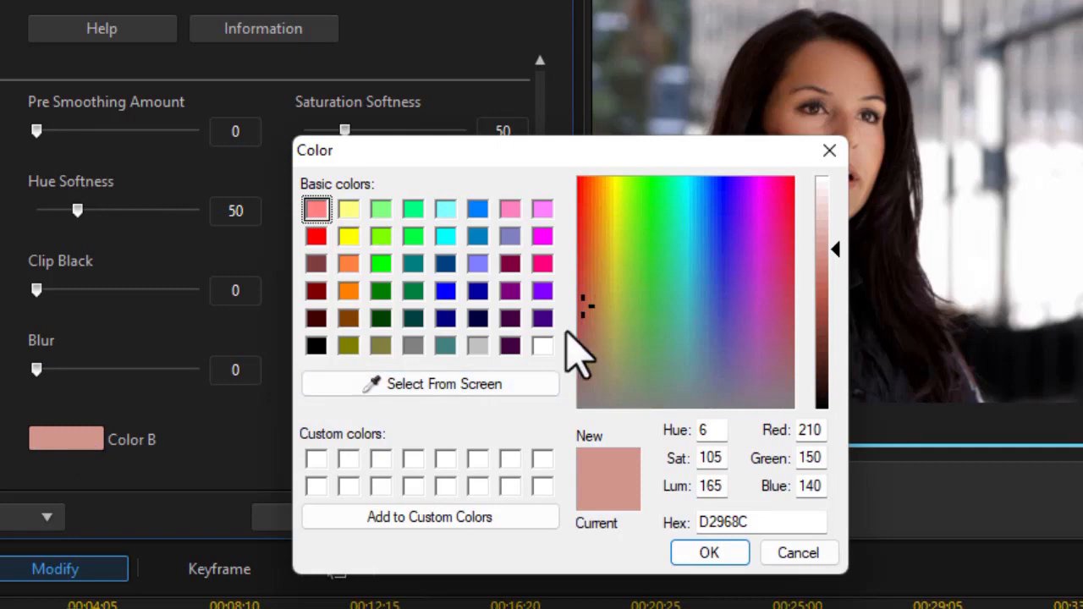
pyautogui.click(500, 386)
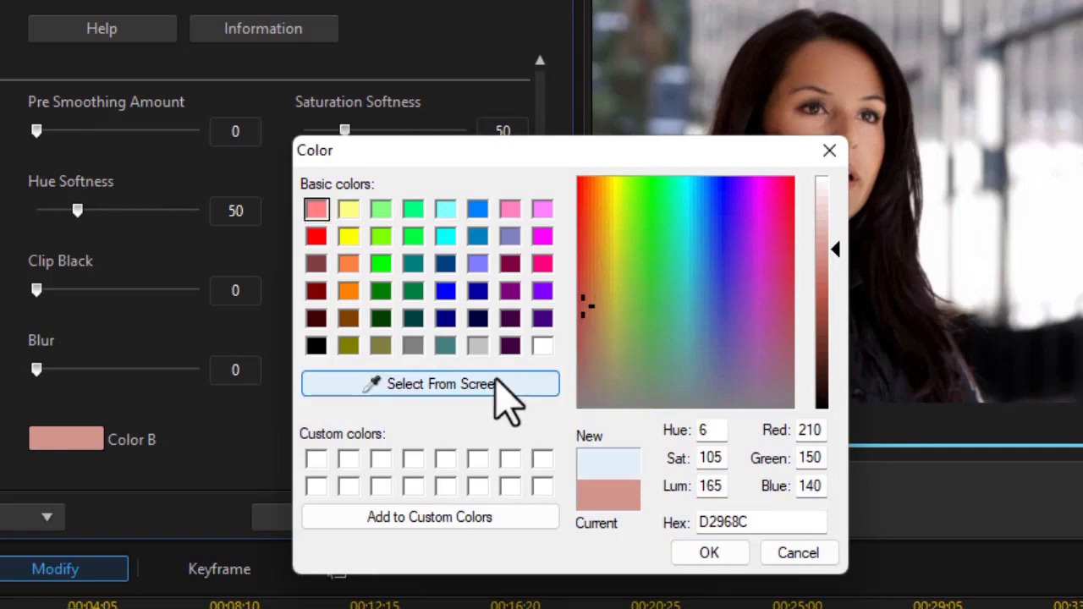
pyautogui.click(811, 69)
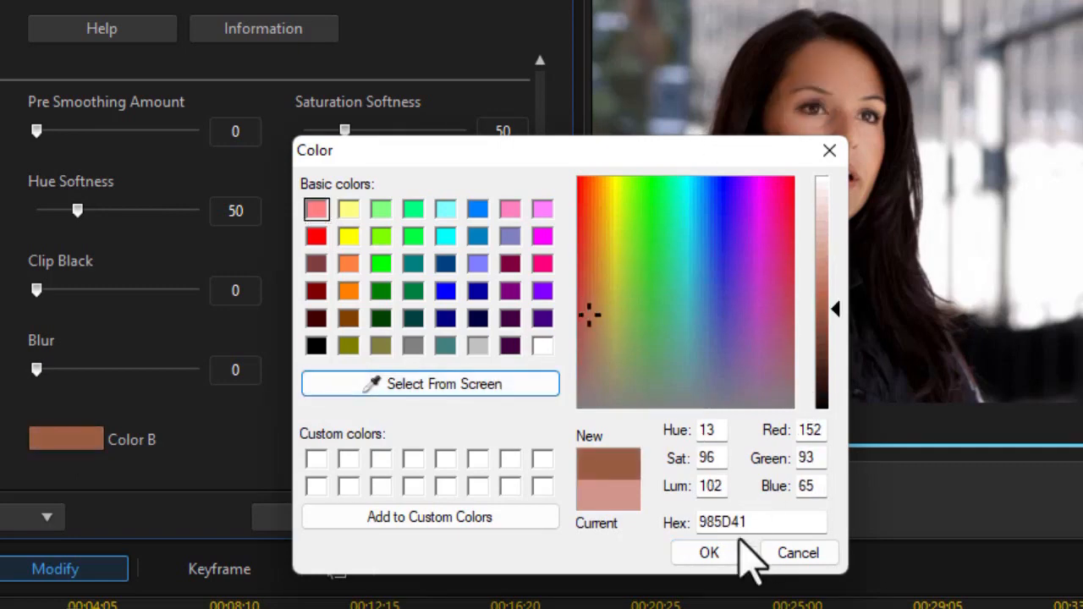
pyautogui.click(710, 553)
# Step: Set the mask's Color A to the light skin tone E2BCB0 sampled from the woman's wrist in the preview
pyautogui.click(347, 365)
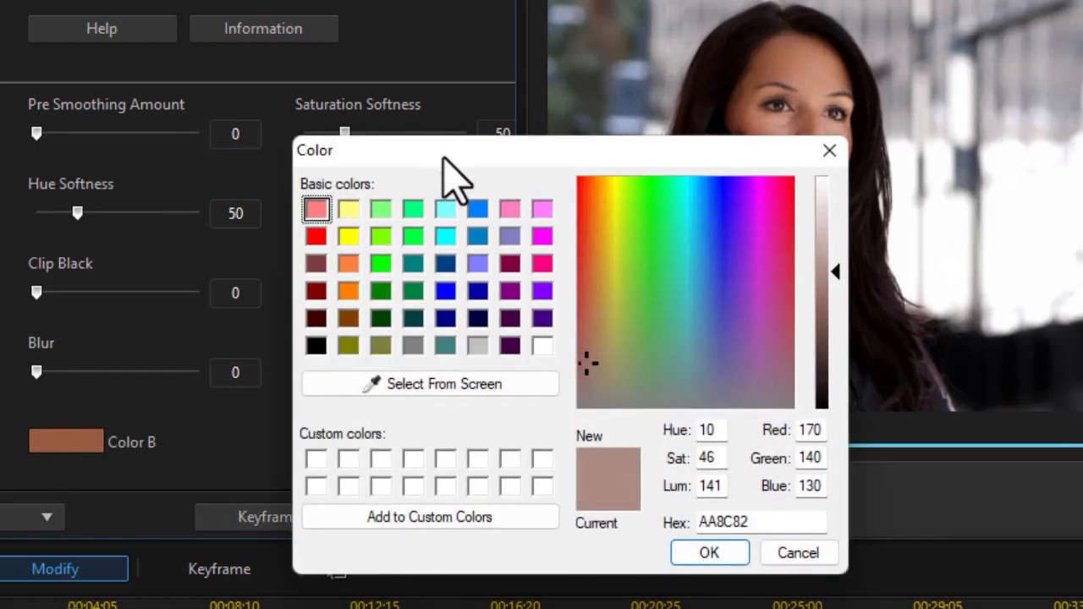
pyautogui.moveTo(457, 199); pyautogui.dragTo(55, 67)
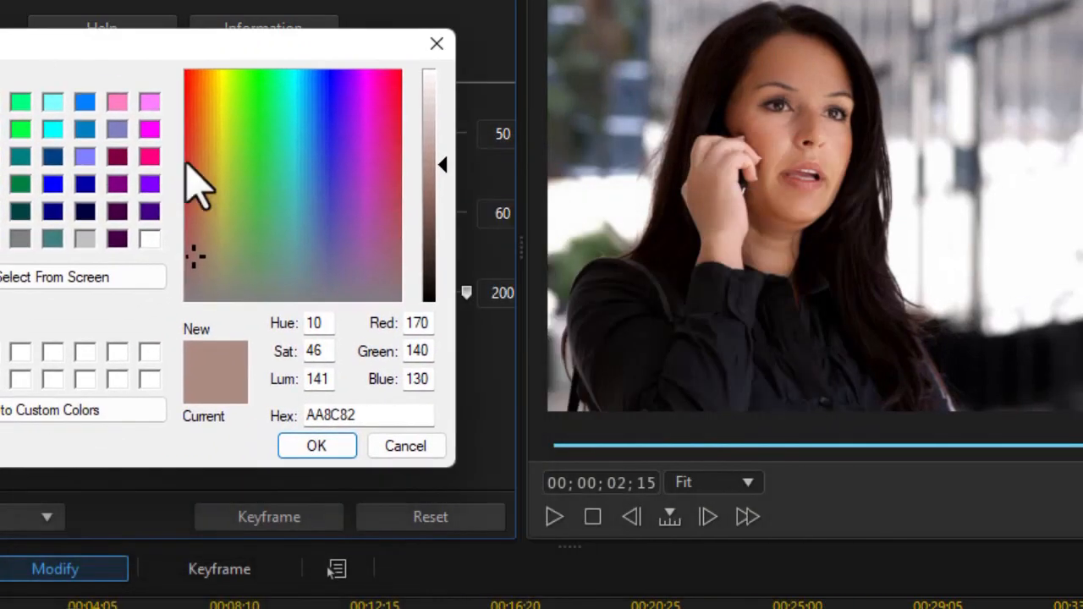
pyautogui.click(98, 277)
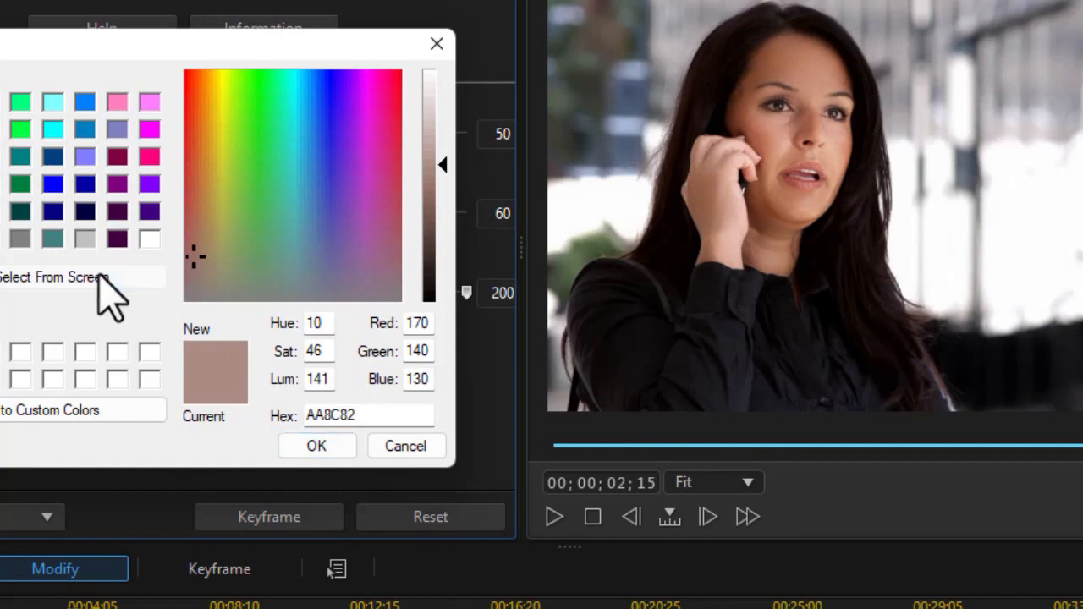
pyautogui.click(742, 232)
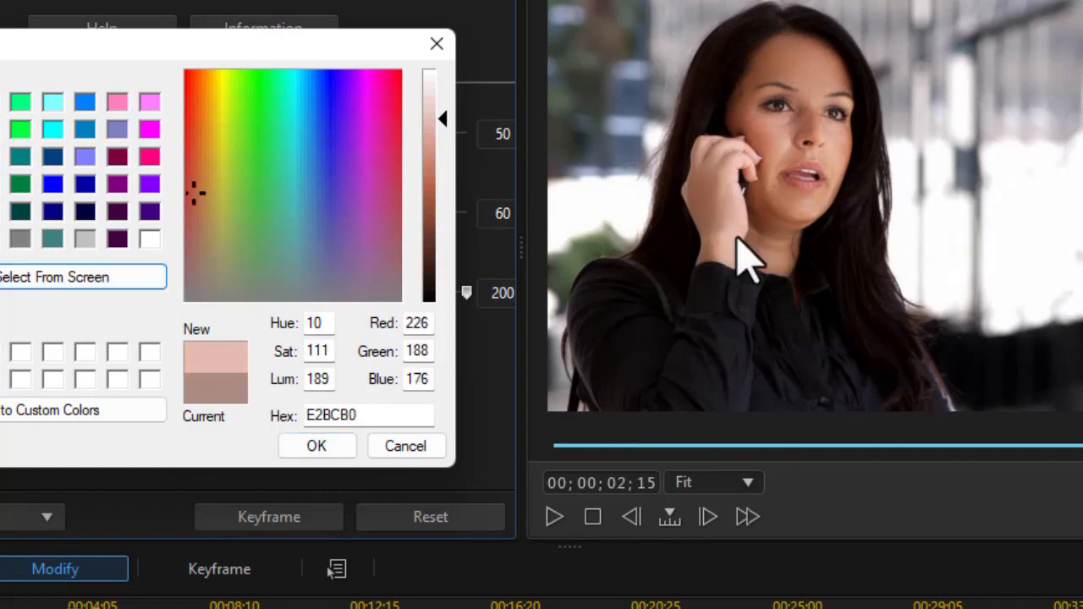
pyautogui.click(316, 449)
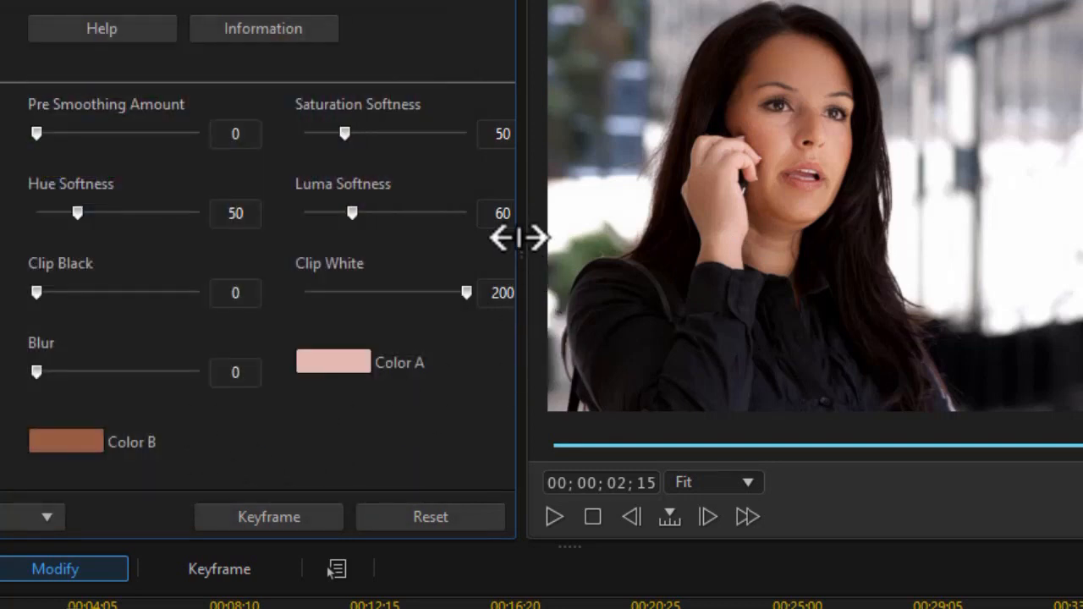
# Step: Set the mask's Hue Softness to 26 while viewing the mask in the preview, and turn the mask view off
pyautogui.moveTo(519, 238); pyautogui.dragTo(598, 244)
pyautogui.moveTo(540, 379); pyautogui.dragTo(535, 235)
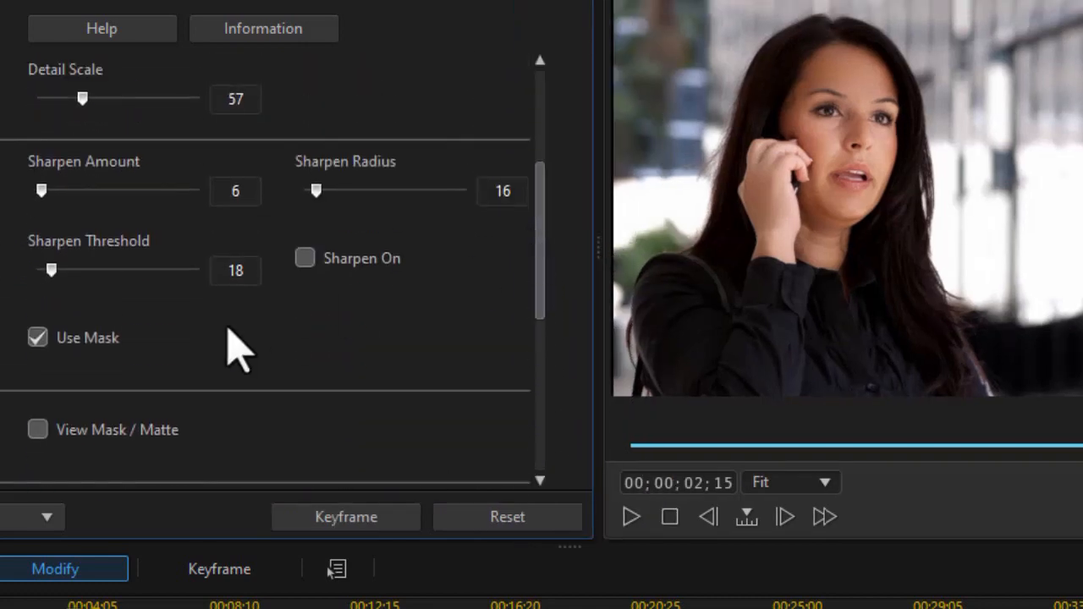
pyautogui.click(37, 429)
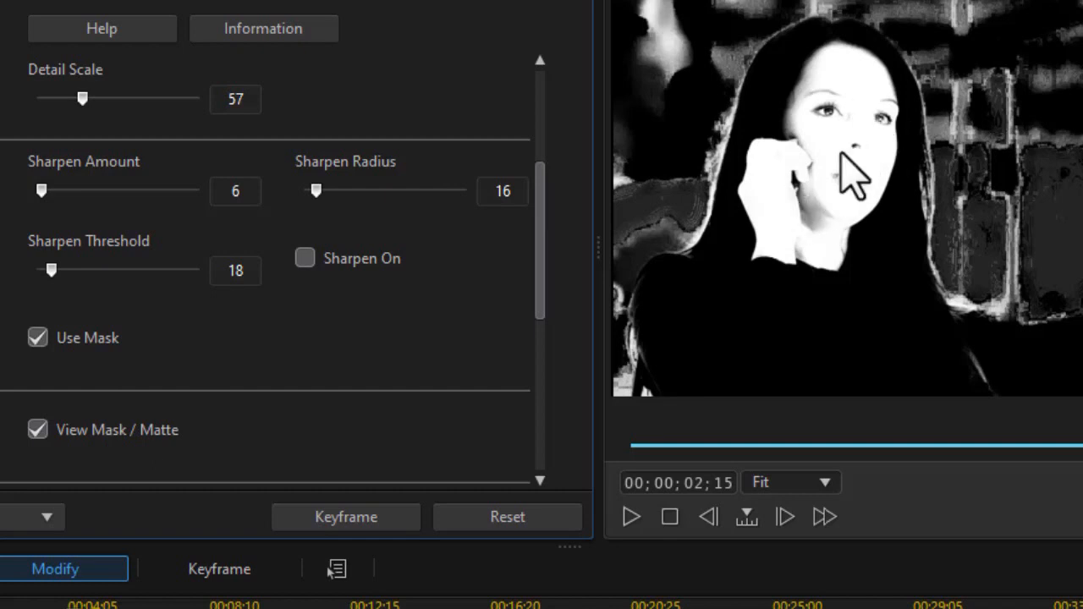
pyautogui.moveTo(545, 272); pyautogui.dragTo(553, 431)
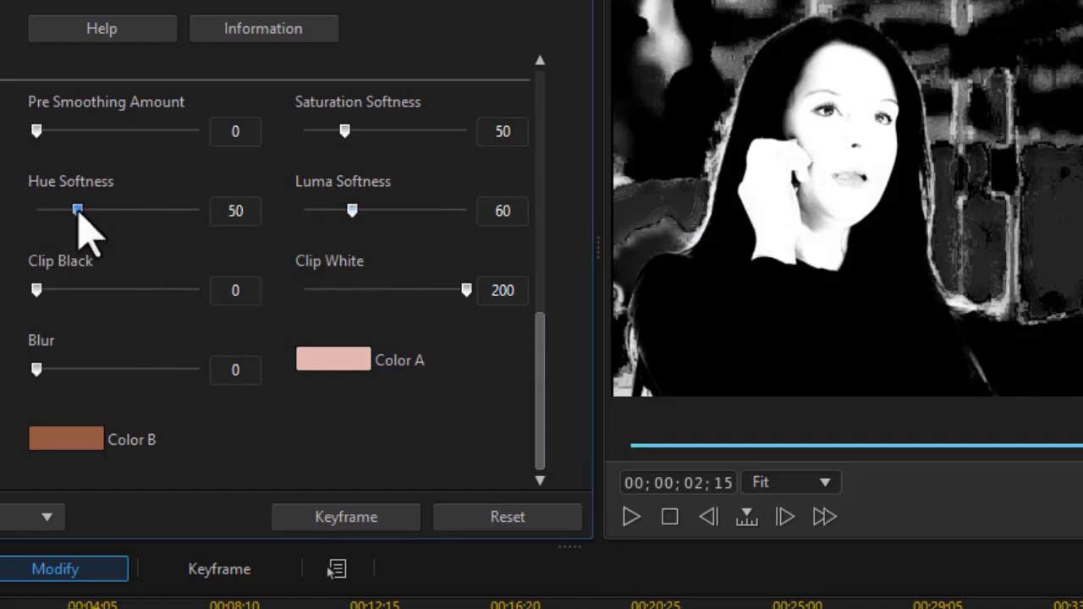
pyautogui.moveTo(65, 213)
pyautogui.mouseDown()
pyautogui.moveTo(38, 214)
pyautogui.moveTo(66, 215)
pyautogui.moveTo(54, 215)
pyautogui.mouseUp()
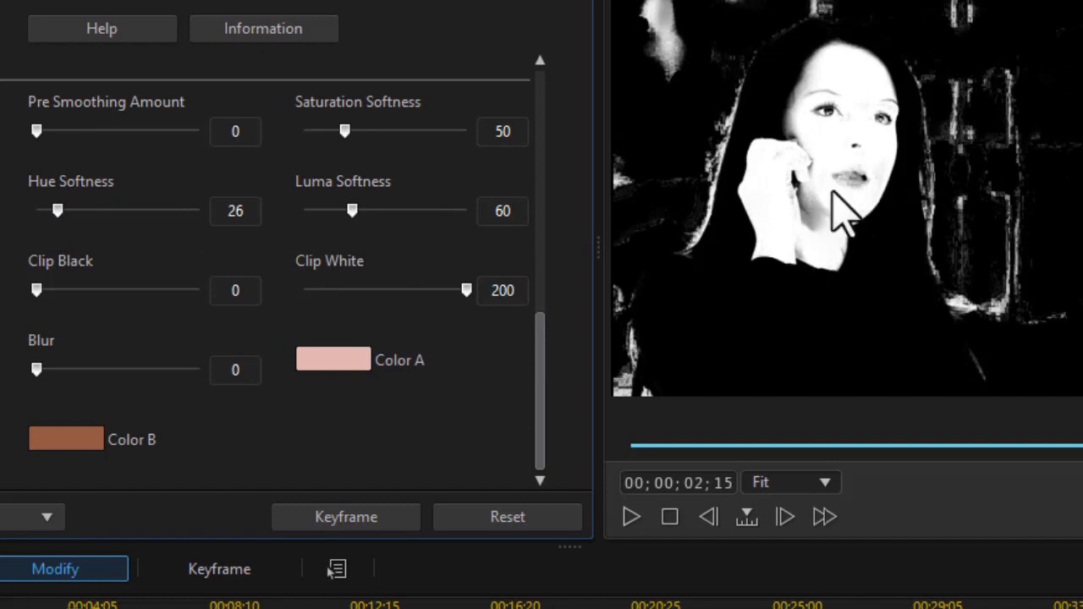
pyautogui.moveTo(545, 375); pyautogui.dragTo(551, 240)
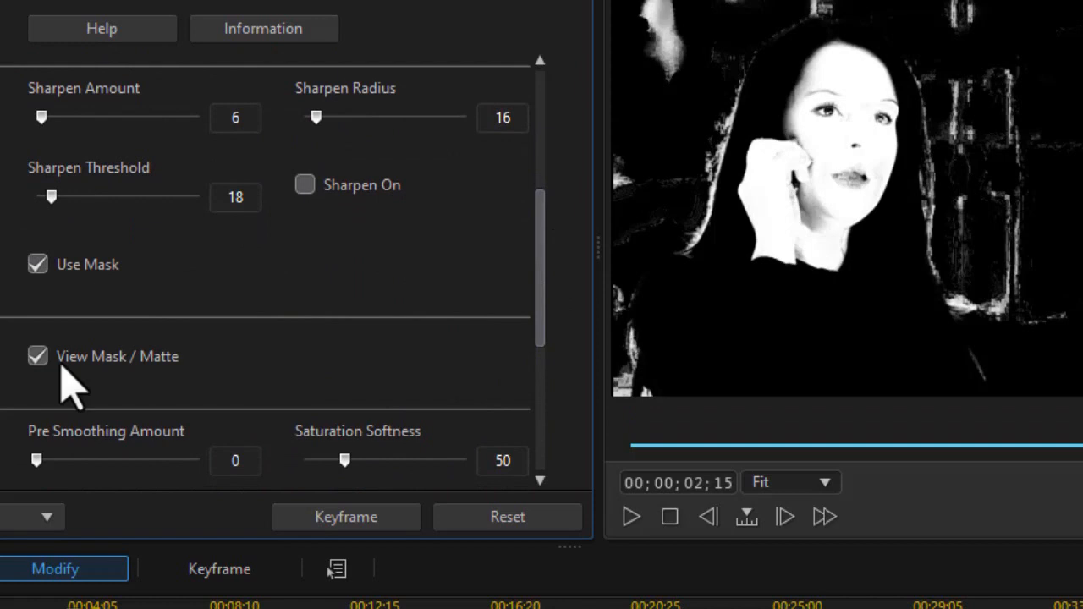
pyautogui.click(37, 356)
# Step: Extend the end of the BCC Beauty Studio effect on the effect track to the end of the video clip
pyautogui.moveTo(533, 325); pyautogui.dragTo(546, 470)
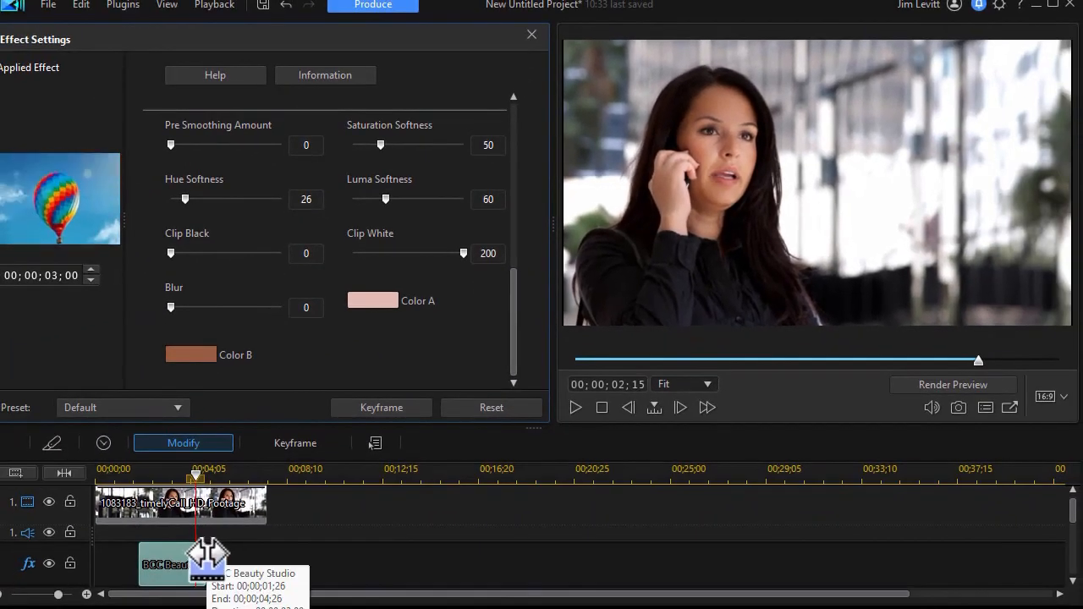
pyautogui.moveTo(208, 554); pyautogui.dragTo(266, 558)
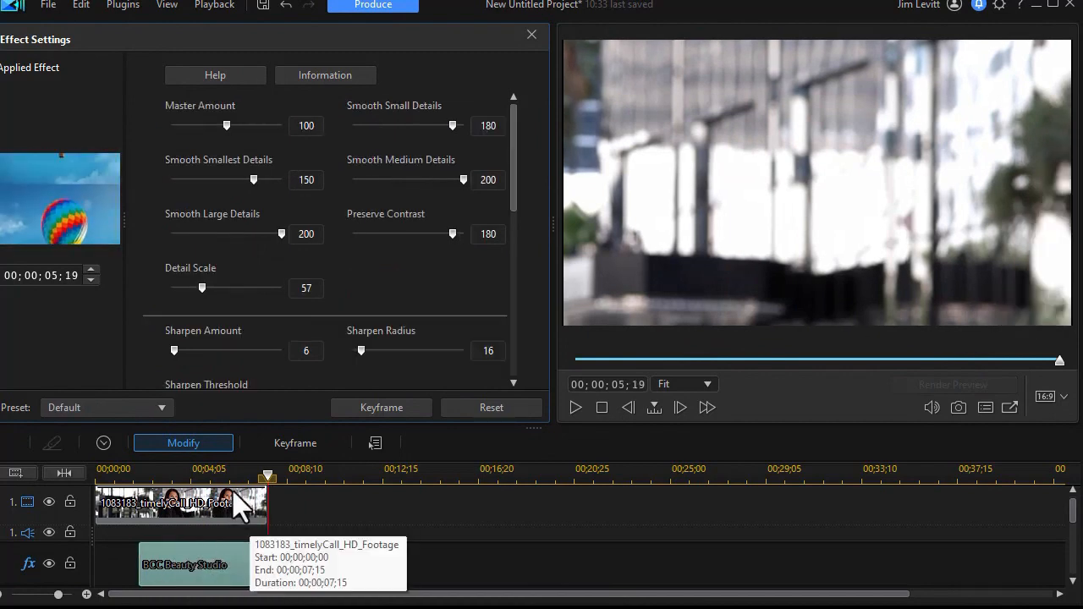
# Step: Inspect the smoothed skin in an enlarged preview at the effect's 00;00;03;24 frame, narrowing the effect library to make room
pyautogui.moveTo(262, 484); pyautogui.dragTo(220, 485)
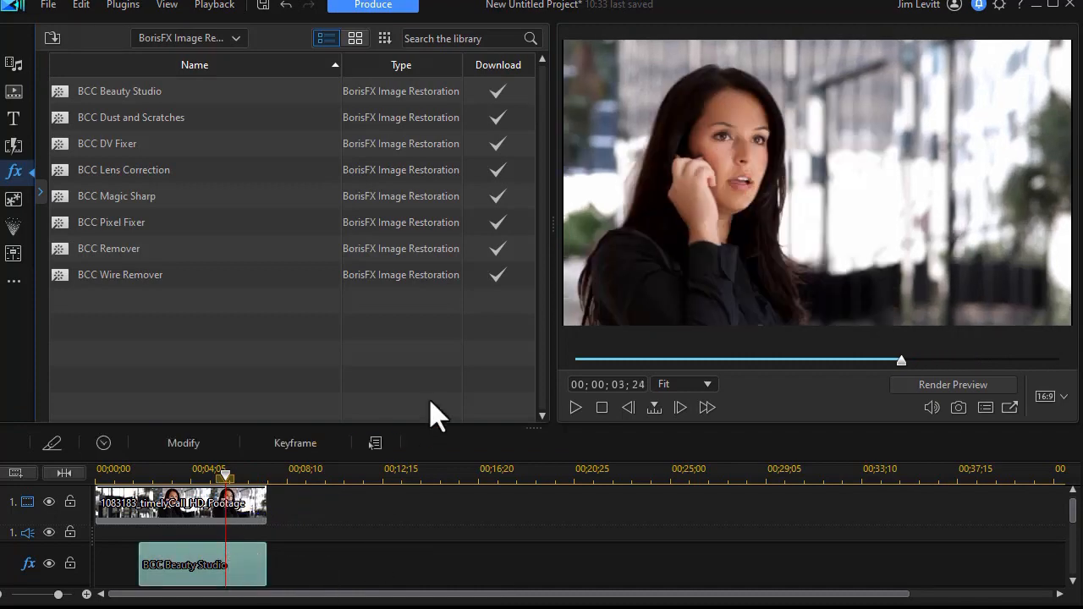
pyautogui.moveTo(555, 221); pyautogui.dragTo(187, 232)
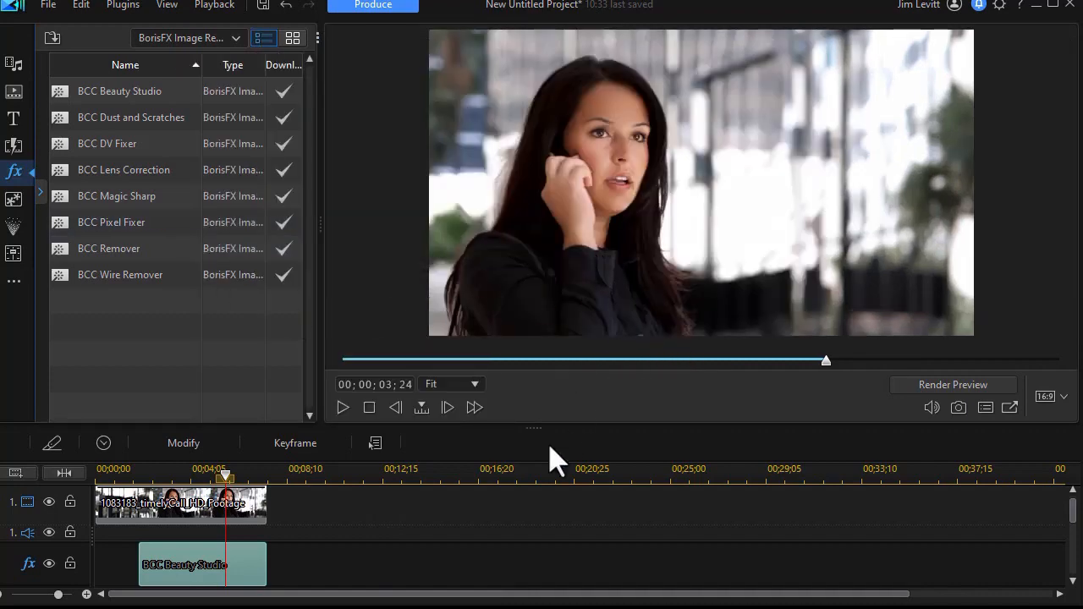